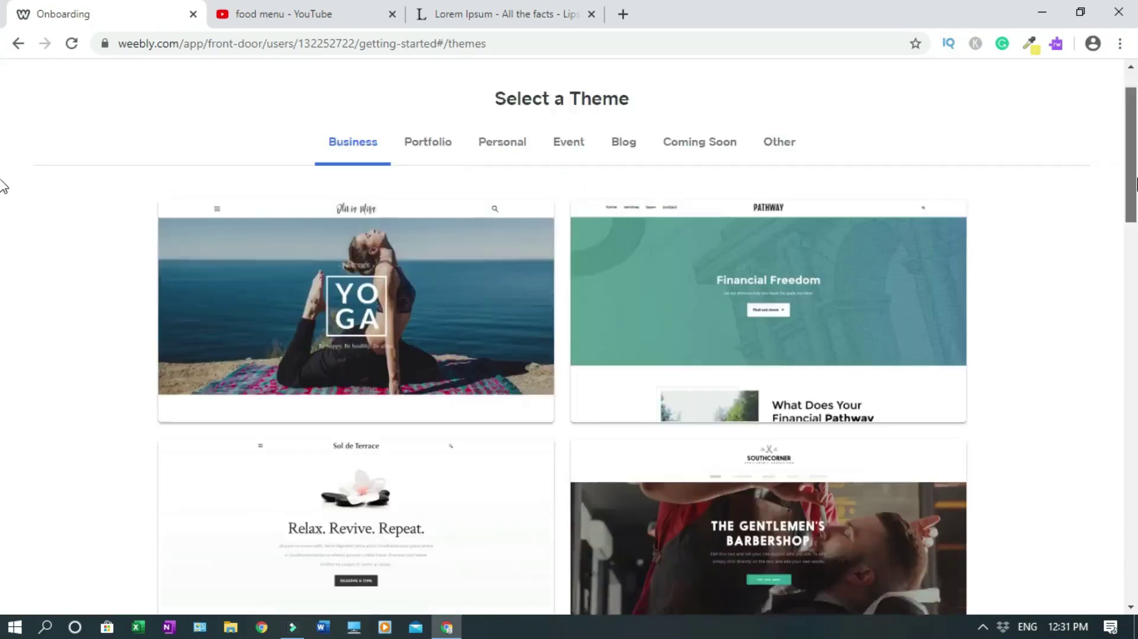
Browse the available website themes in the Business and Portfolio categories
{"action": "scroll", "coordinate": [2, 262], "scroll_direction": "down", "scroll_amount": 8}
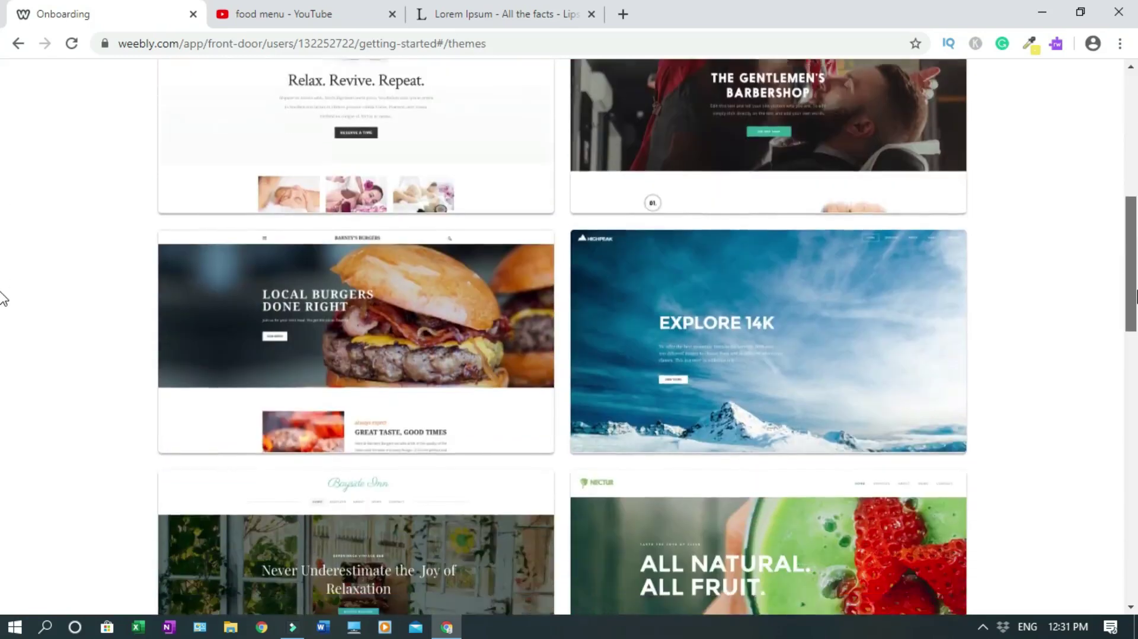
{"action": "scroll", "coordinate": [2, 399], "scroll_direction": "down", "scroll_amount": 4}
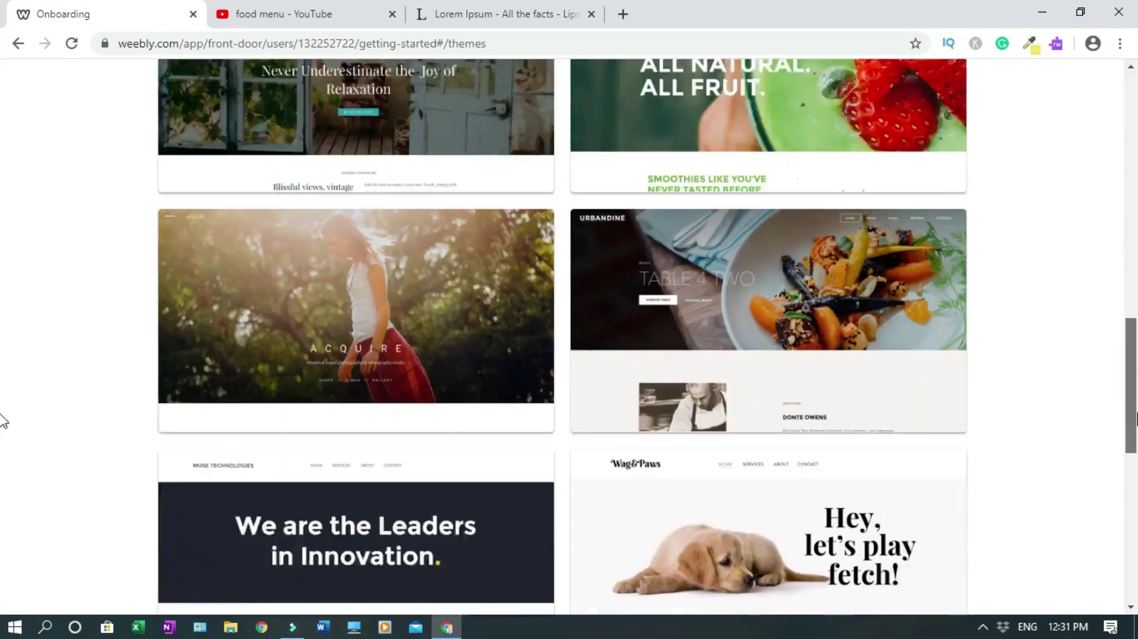
{"action": "scroll", "coordinate": [2, 496], "scroll_direction": "down", "scroll_amount": 7}
{"action": "scroll", "coordinate": [3, 291], "scroll_direction": "up", "scroll_amount": 20}
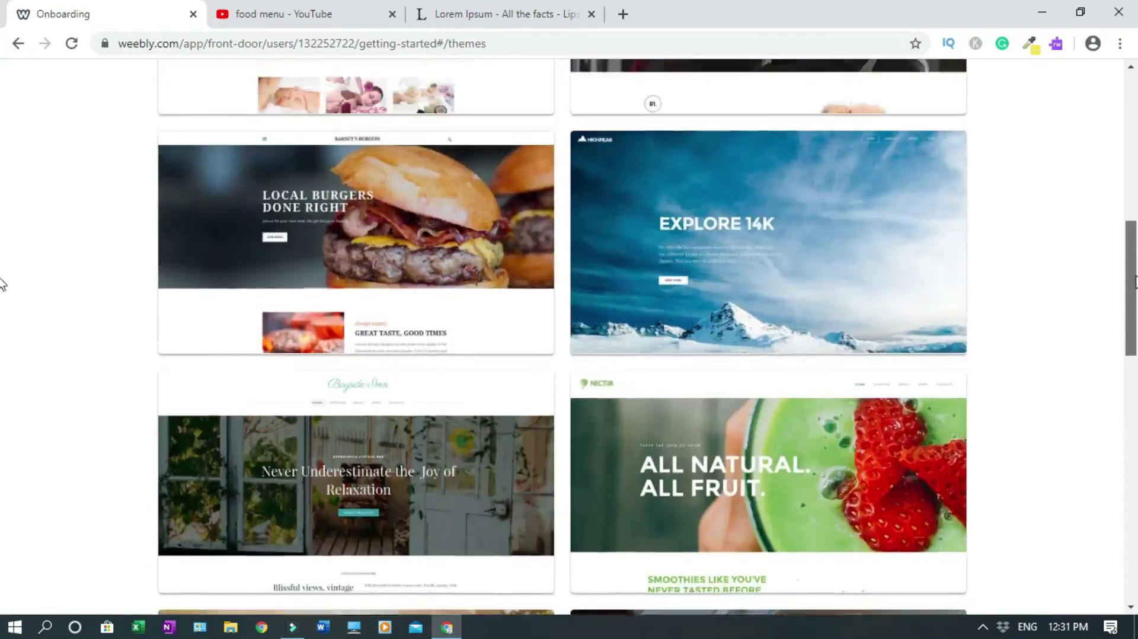
{"action": "scroll", "coordinate": [3, 196], "scroll_direction": "up", "scroll_amount": 3}
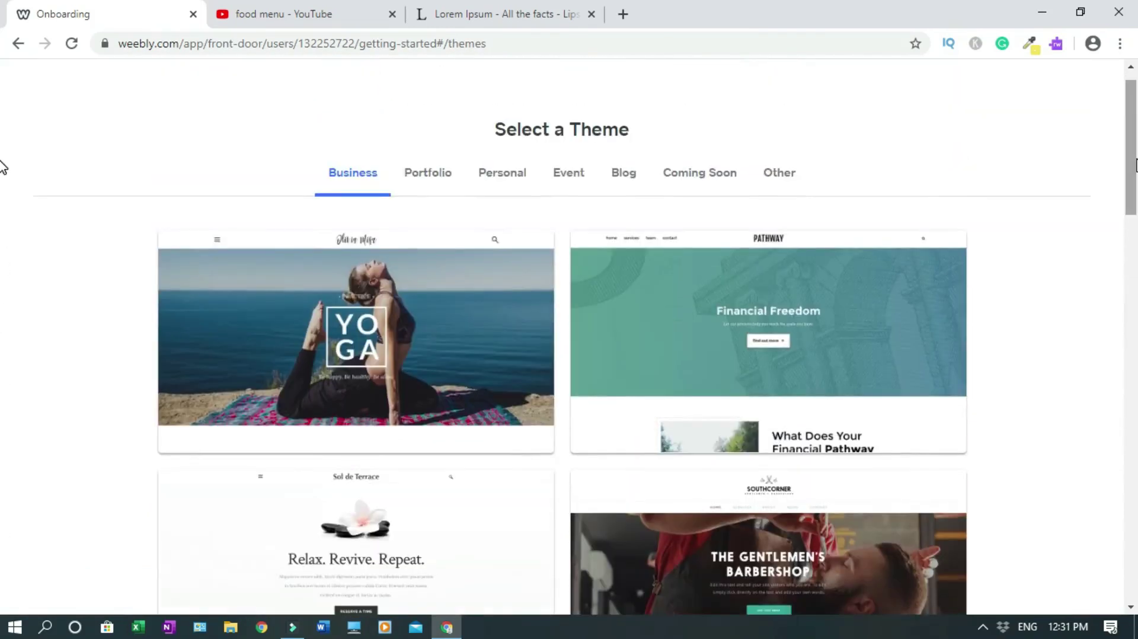
{"action": "scroll", "coordinate": [2, 157], "scroll_direction": "up", "scroll_amount": 1}
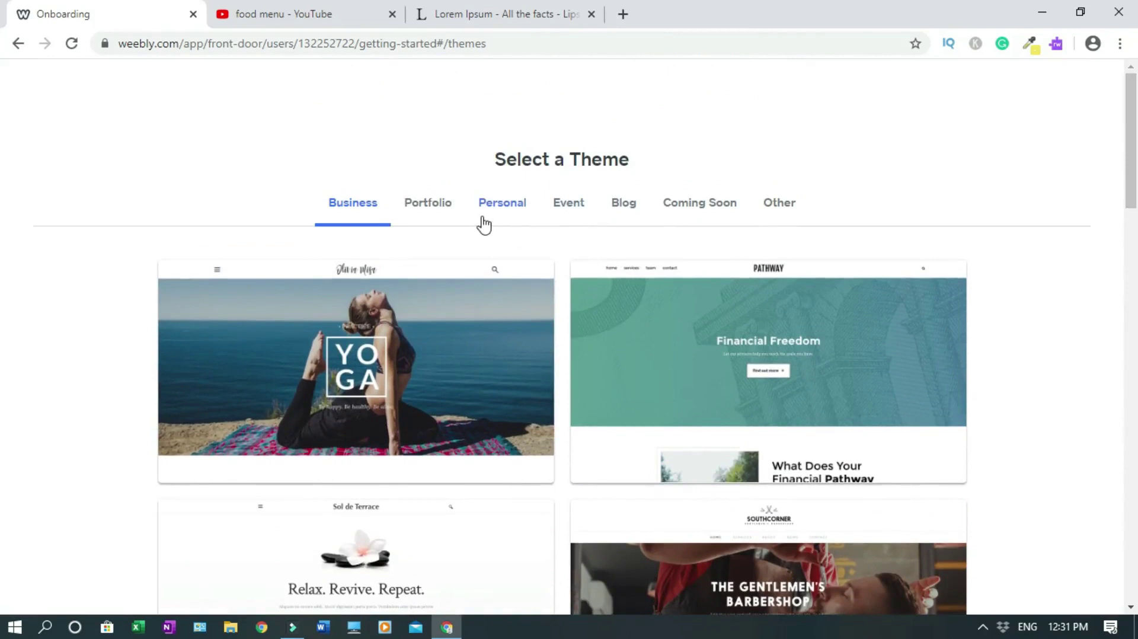
{"action": "left_click", "coordinate": [428, 204]}
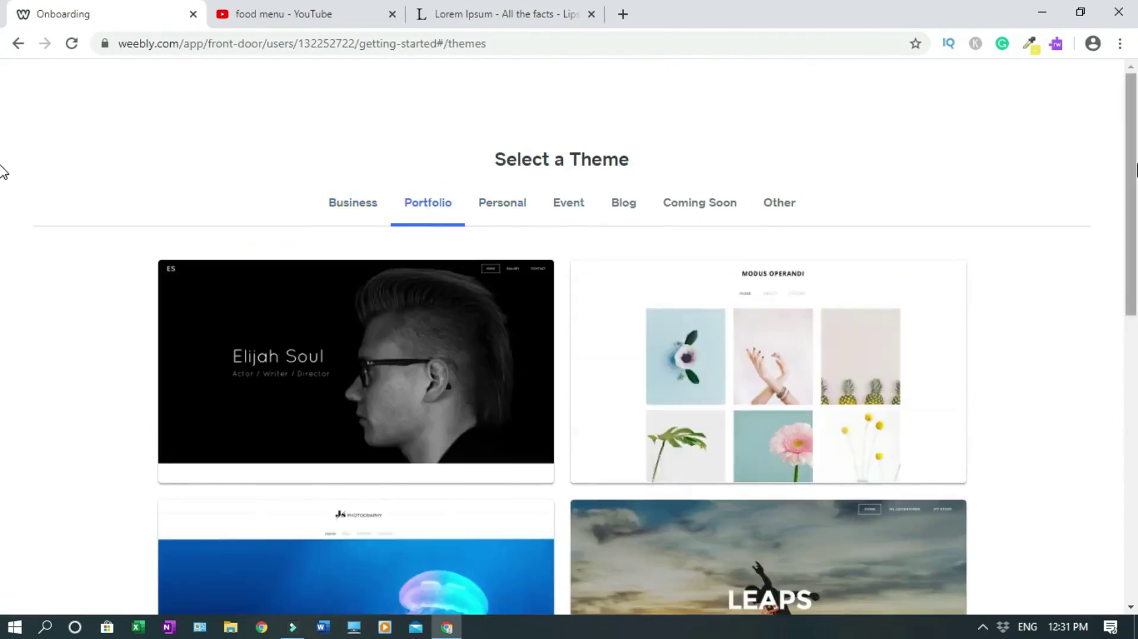
{"action": "scroll", "coordinate": [1, 211], "scroll_direction": "down", "scroll_amount": 3}
{"action": "scroll", "coordinate": [2, 246], "scroll_direction": "down", "scroll_amount": 7}
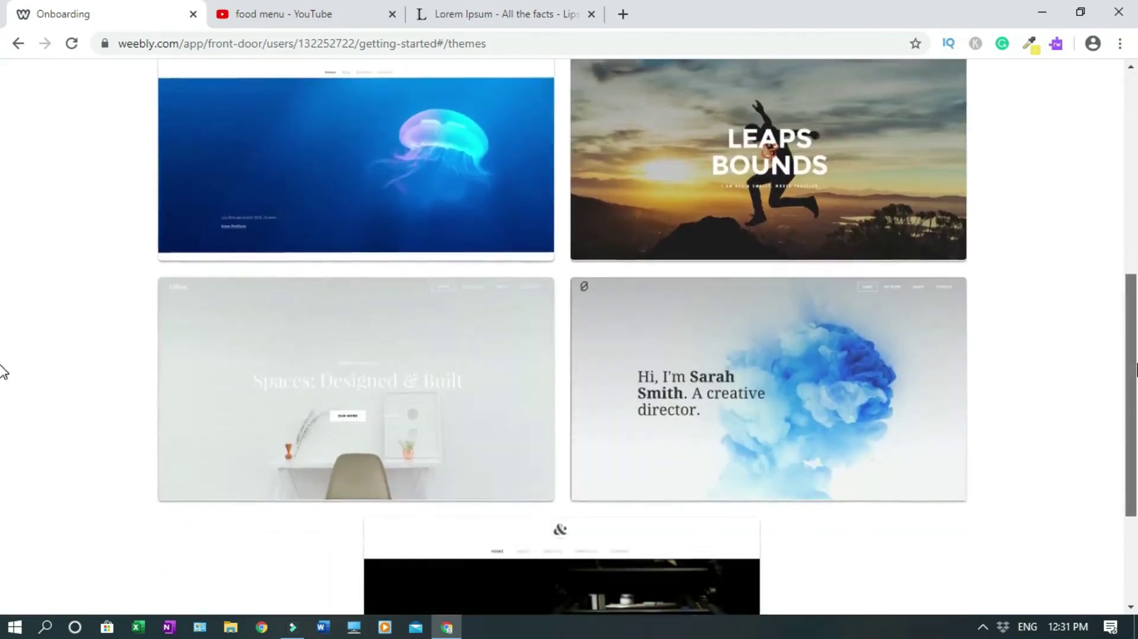
{"action": "scroll", "coordinate": [3, 424], "scroll_direction": "down", "scroll_amount": 1}
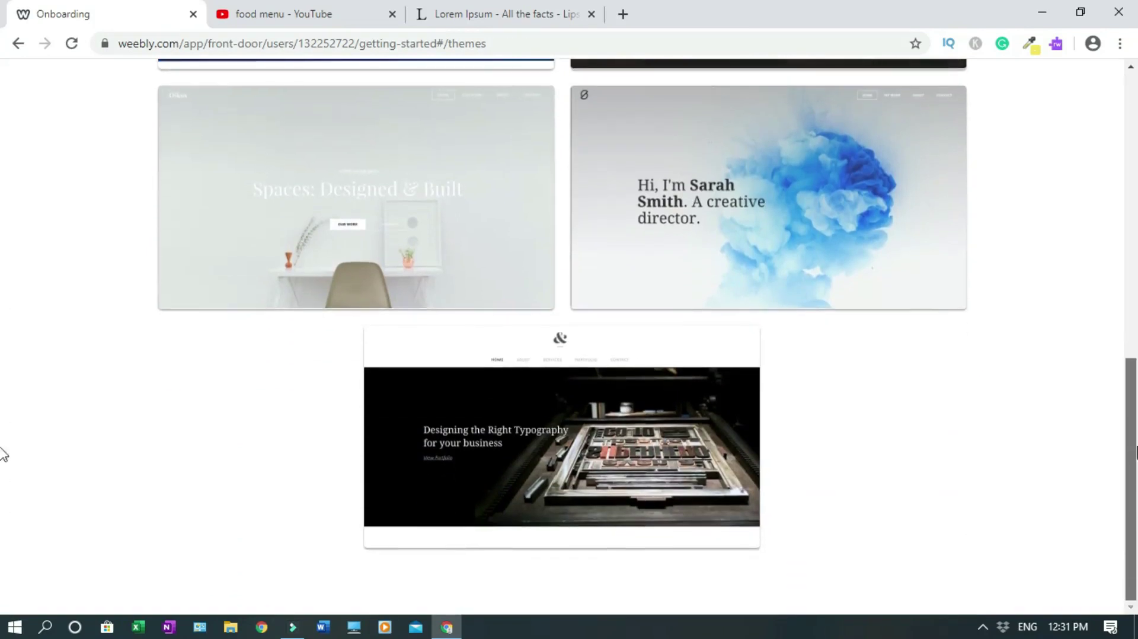
{"action": "scroll", "coordinate": [3, 475], "scroll_direction": "up", "scroll_amount": 11}
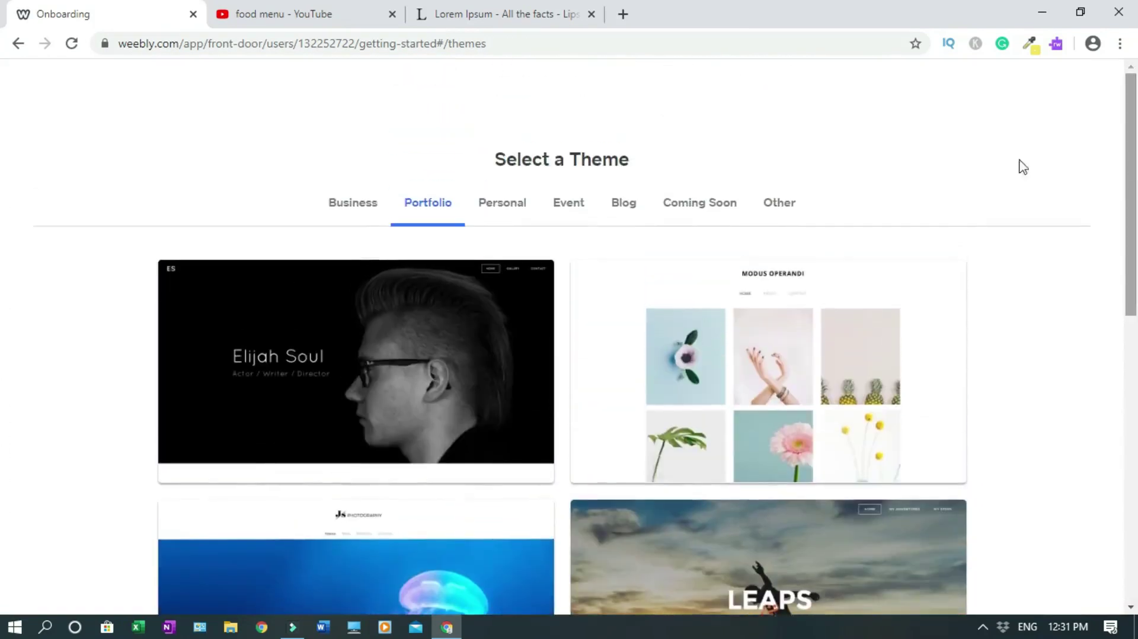
Look through the website themes in the Personal category
{"action": "left_click", "coordinate": [518, 208]}
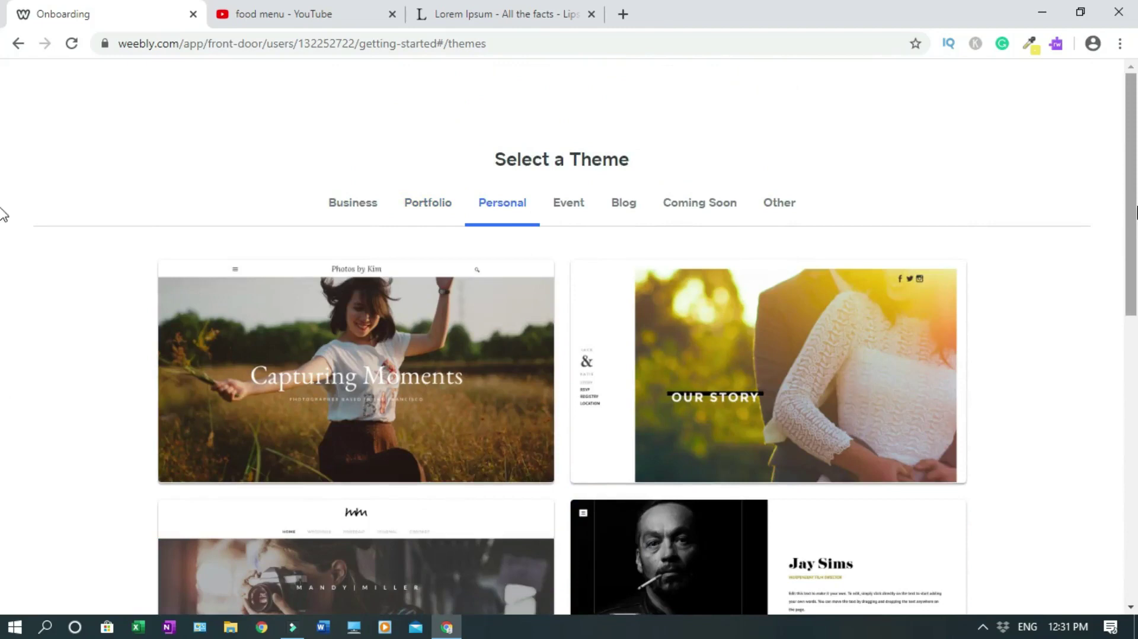
{"action": "scroll", "coordinate": [2, 249], "scroll_direction": "down", "scroll_amount": 3}
{"action": "scroll", "coordinate": [2, 276], "scroll_direction": "down", "scroll_amount": 4}
{"action": "scroll", "coordinate": [2, 275], "scroll_direction": "up", "scroll_amount": 4}
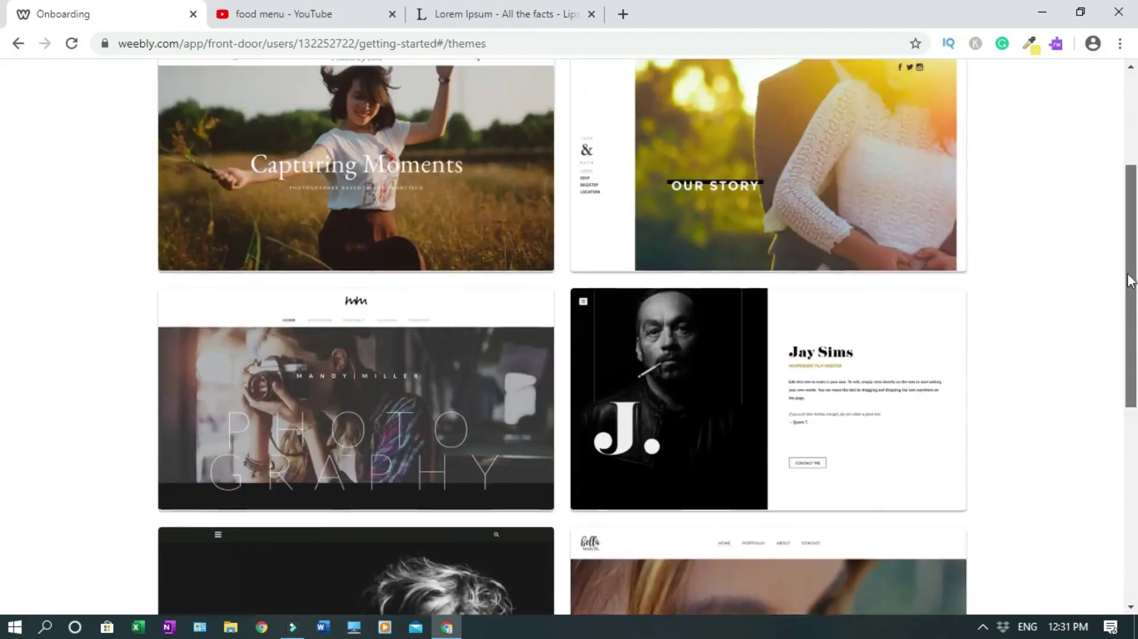
{"action": "scroll", "coordinate": [3, 255], "scroll_direction": "up", "scroll_amount": 1}
{"action": "scroll", "coordinate": [3, 320], "scroll_direction": "down", "scroll_amount": 9}
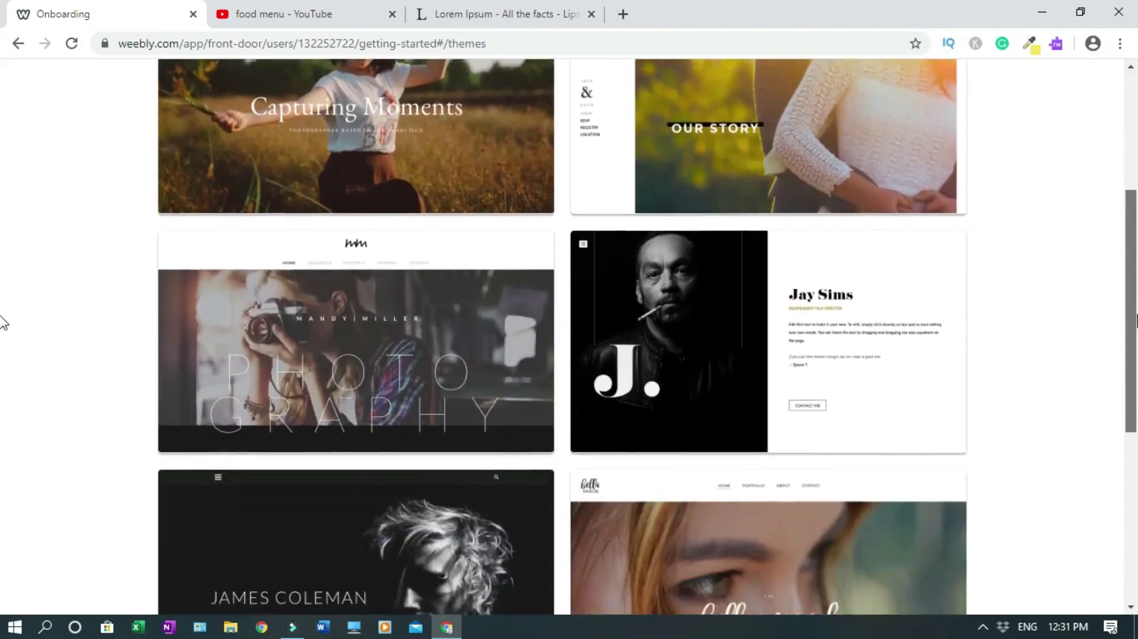
{"action": "scroll", "coordinate": [1106, 271], "scroll_direction": "up", "scroll_amount": 14}
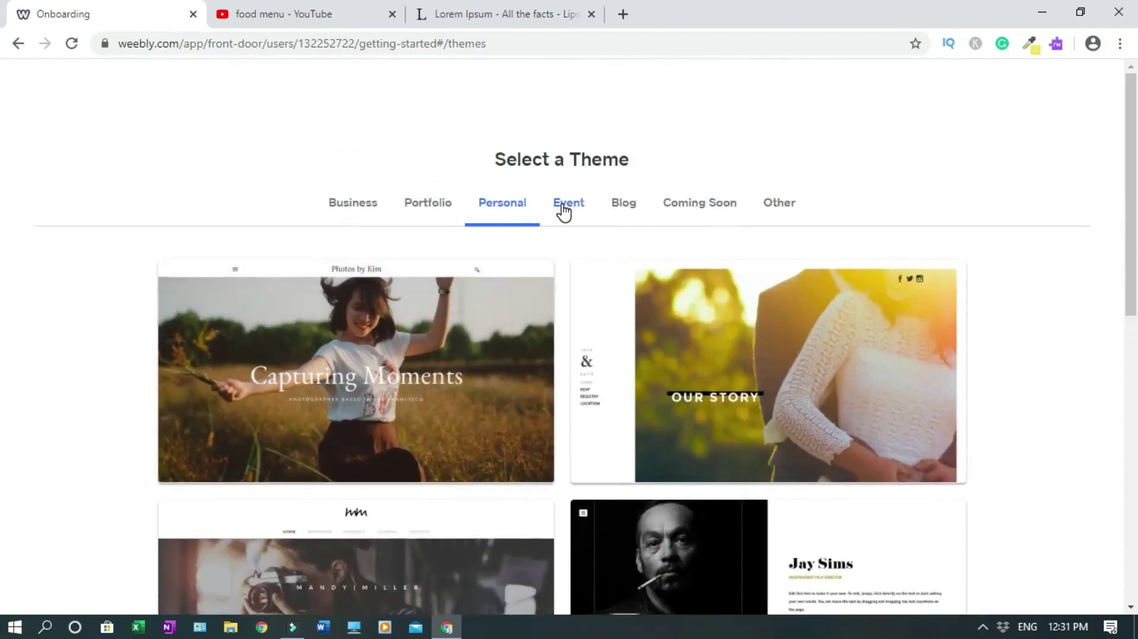
Look through the website themes in the Event and Blog categories
{"action": "left_click", "coordinate": [563, 211]}
{"action": "scroll", "coordinate": [1, 264], "scroll_direction": "down", "scroll_amount": 3}
{"action": "scroll", "coordinate": [4, 432], "scroll_direction": "down", "scroll_amount": 4}
{"action": "scroll", "coordinate": [5, 398], "scroll_direction": "up", "scroll_amount": 4}
{"action": "scroll", "coordinate": [1118, 283], "scroll_direction": "up", "scroll_amount": 3}
{"action": "left_click", "coordinate": [624, 200]}
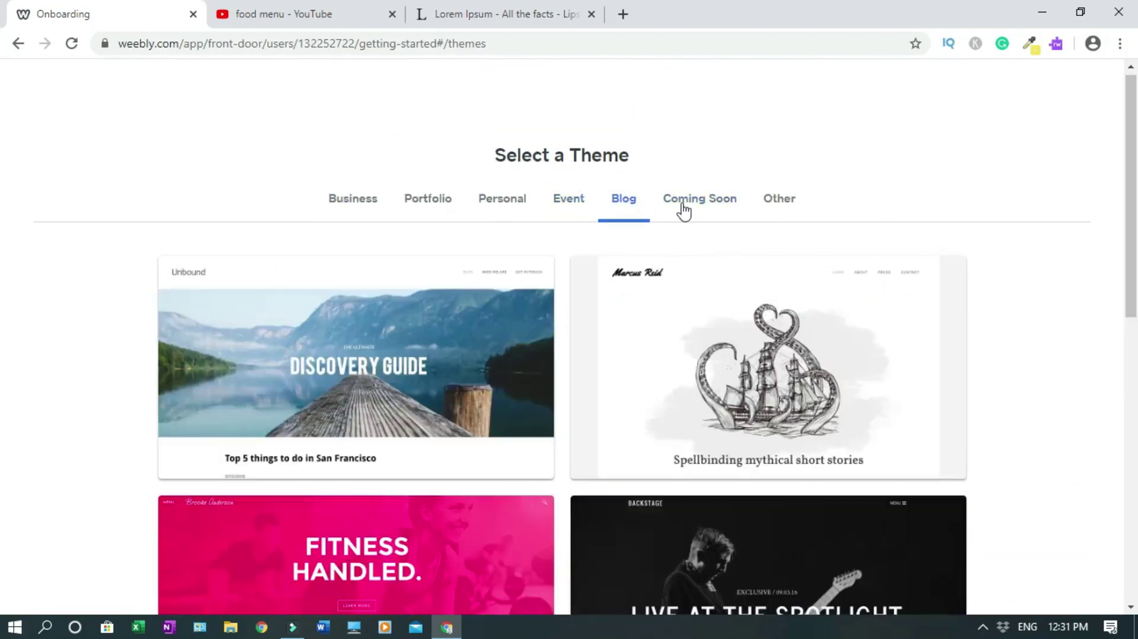
{"action": "scroll", "coordinate": [3, 151], "scroll_direction": "down", "scroll_amount": 11}
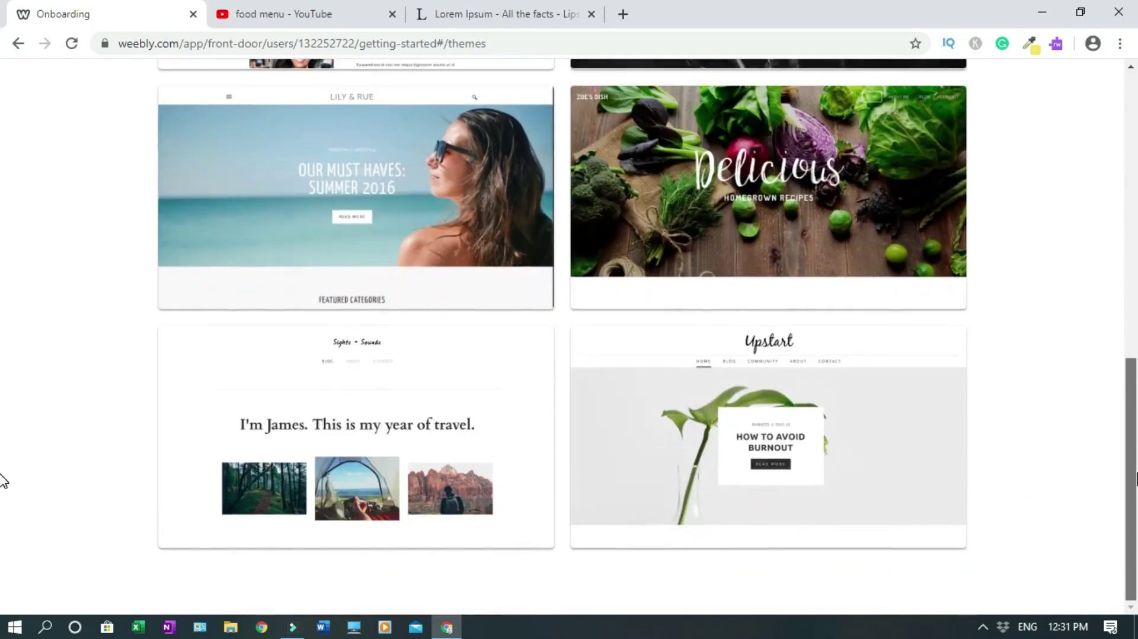
{"action": "scroll", "coordinate": [2, 440], "scroll_direction": "up", "scroll_amount": 11}
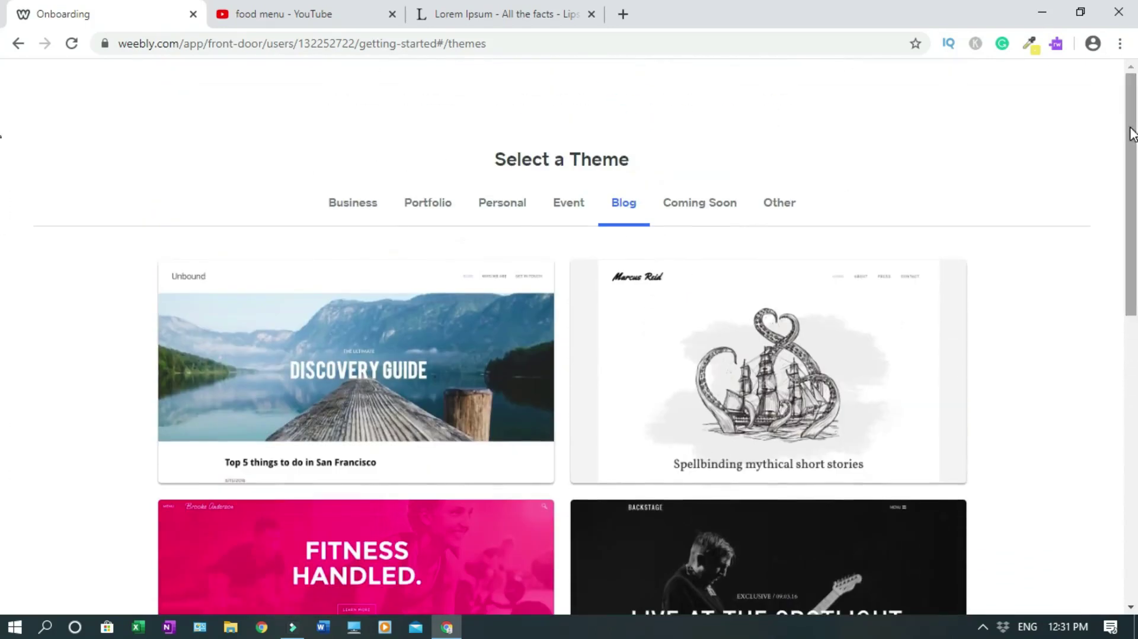
Choose the Coming Soon theme with the "Stay in the Loop" sign-up box over the brush and green leaves
{"action": "left_click", "coordinate": [714, 221]}
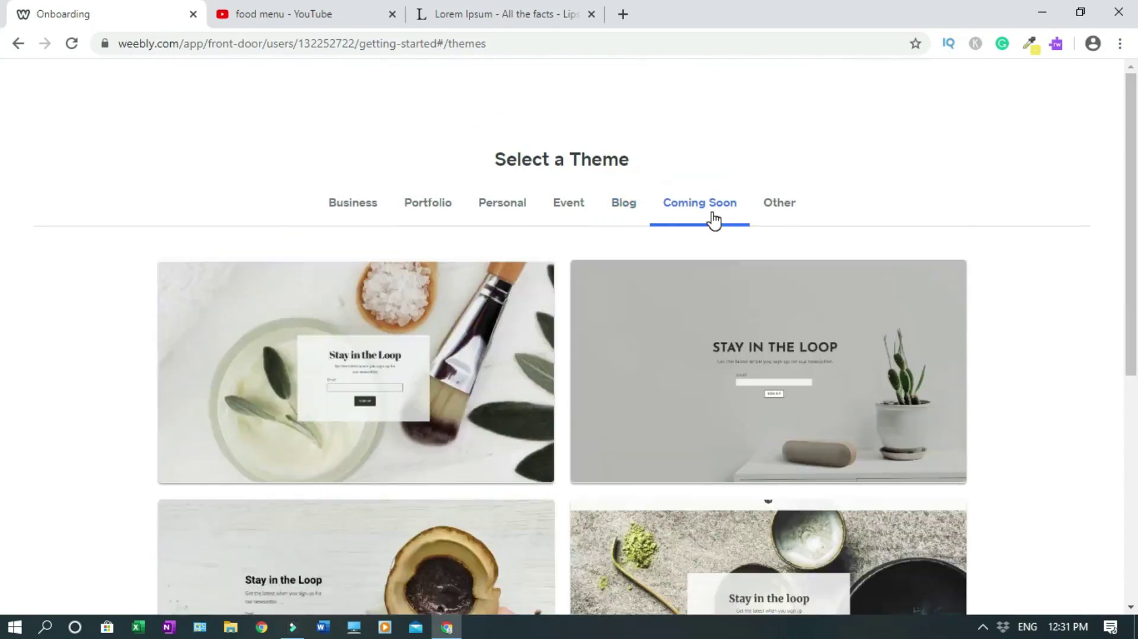
{"action": "scroll", "coordinate": [2, 183], "scroll_direction": "down", "scroll_amount": 7}
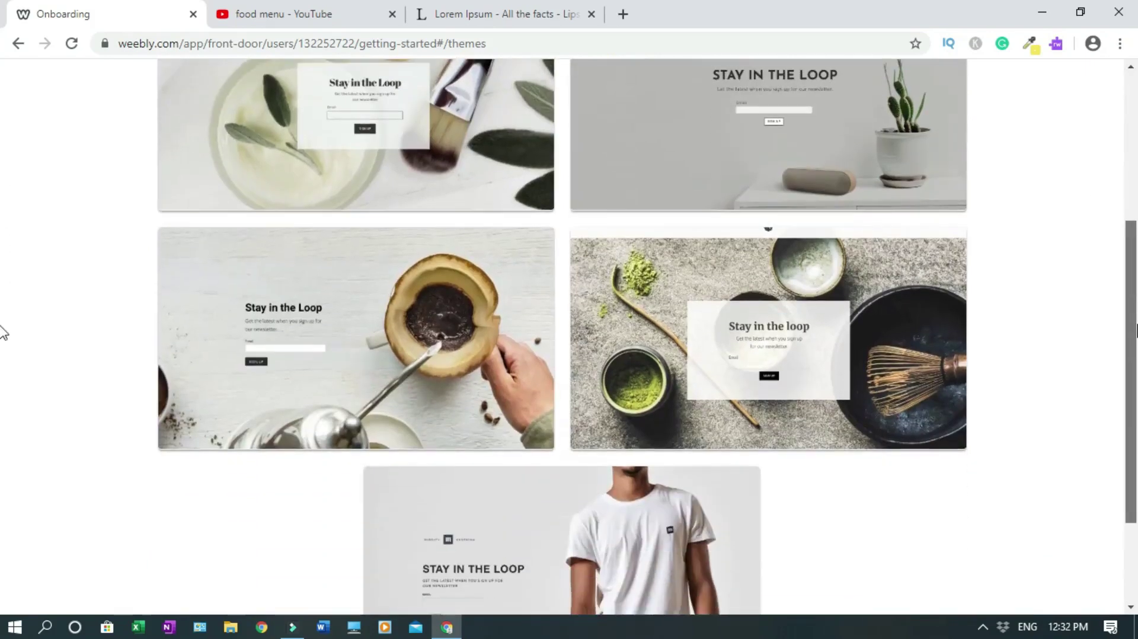
{"action": "scroll", "coordinate": [1, 478], "scroll_direction": "up", "scroll_amount": 7}
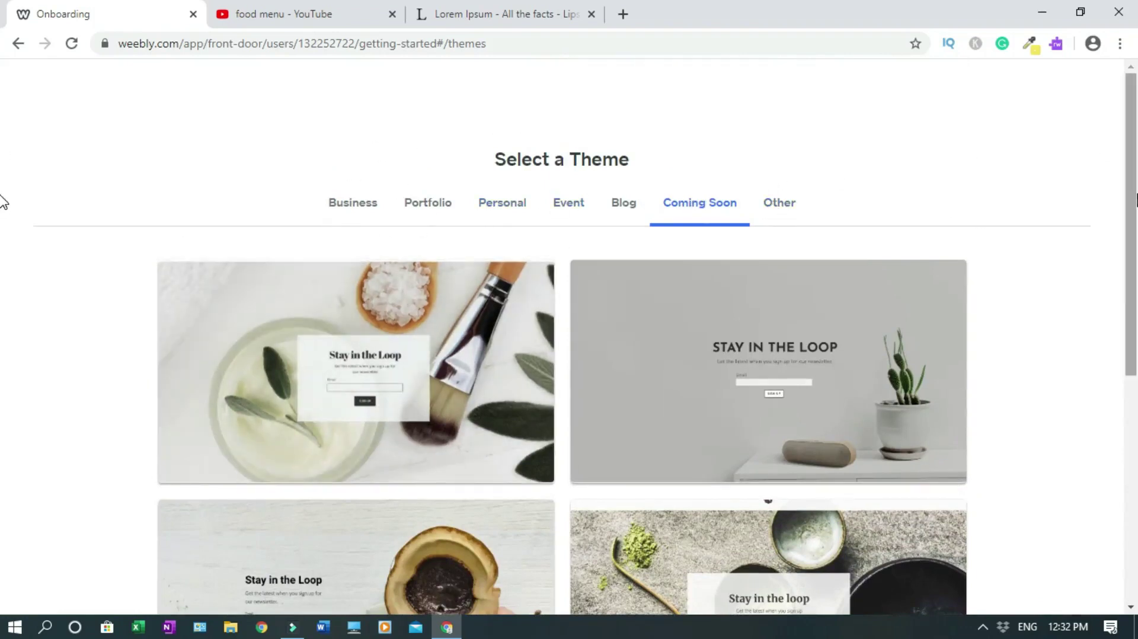
{"action": "left_click", "coordinate": [420, 358]}
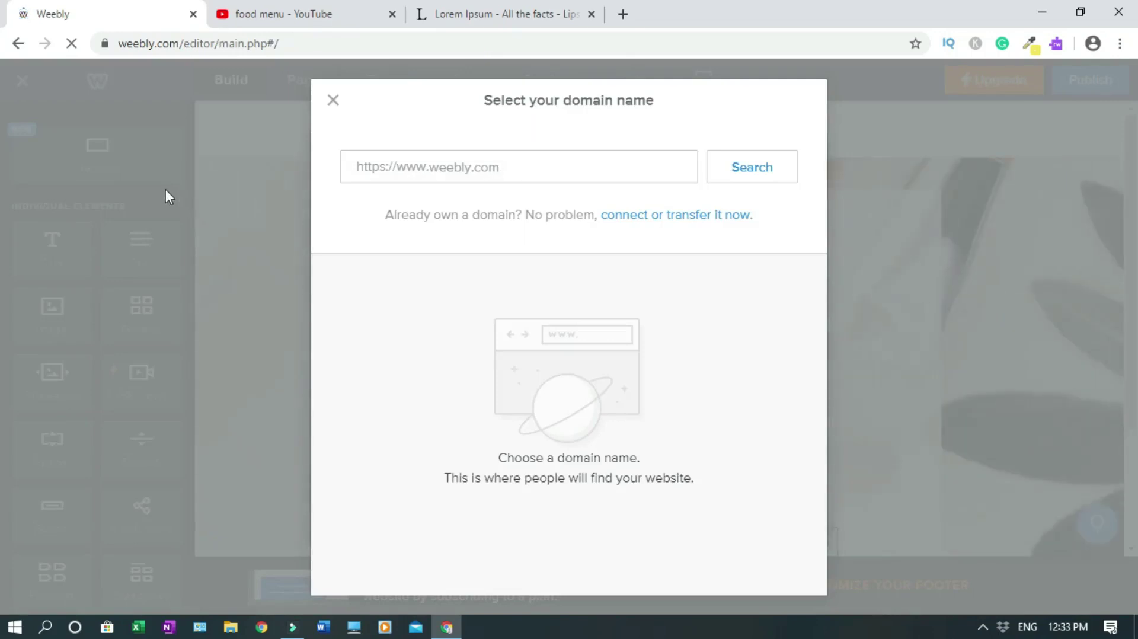
Reload the editor with the updated apps, postponing the app re-connection and skipping the domain name selection
{"action": "left_click", "coordinate": [334, 101]}
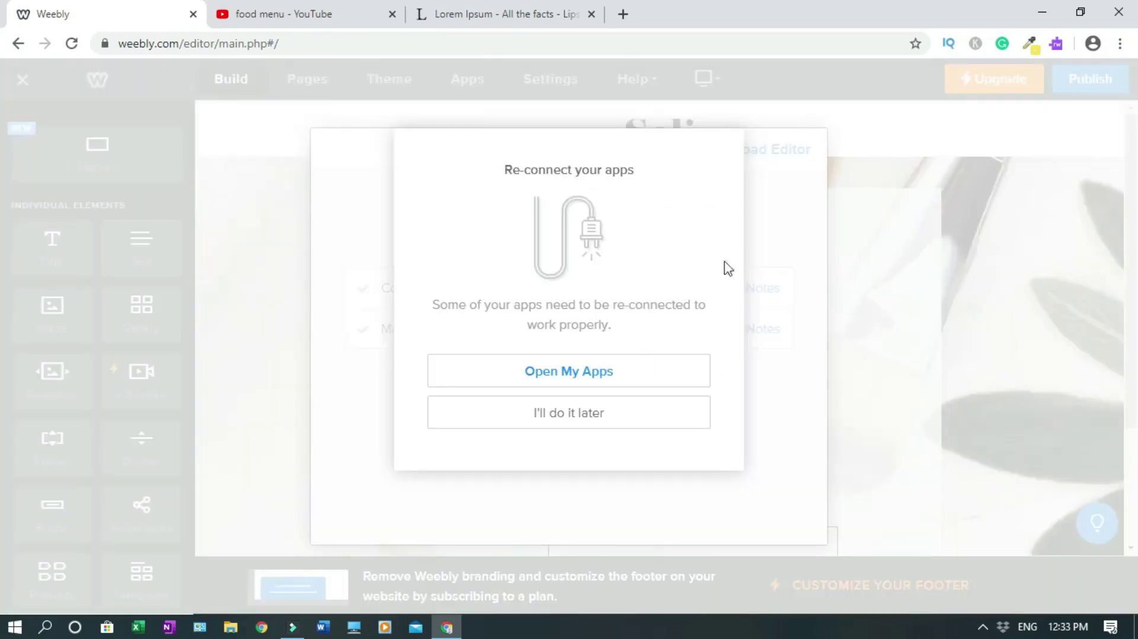
{"action": "left_click", "coordinate": [601, 415]}
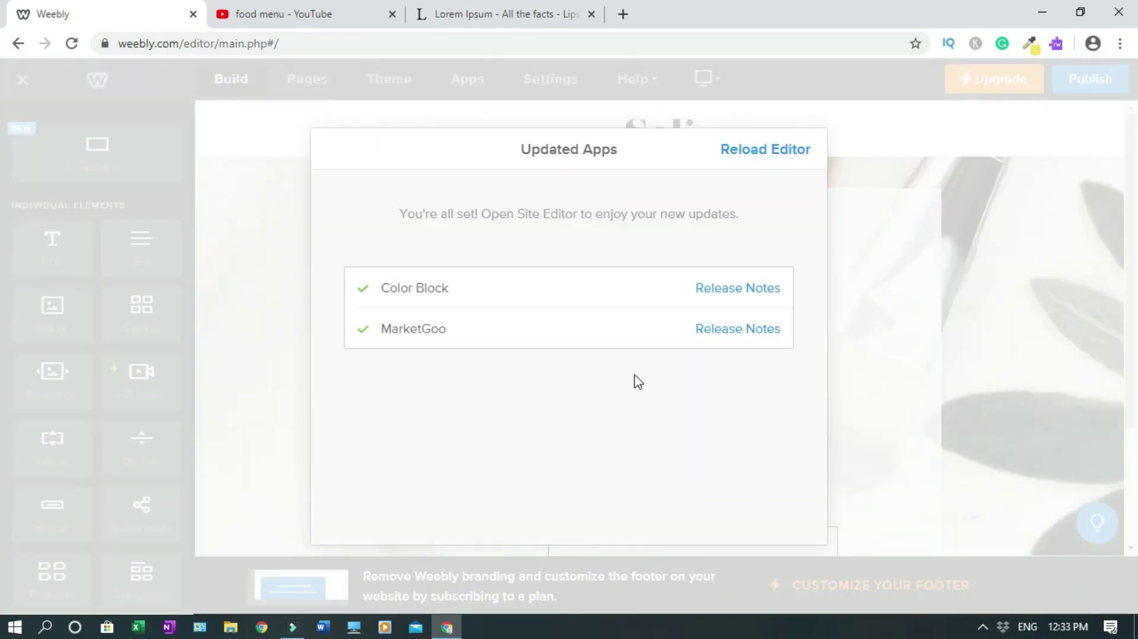
{"action": "left_click", "coordinate": [773, 154]}
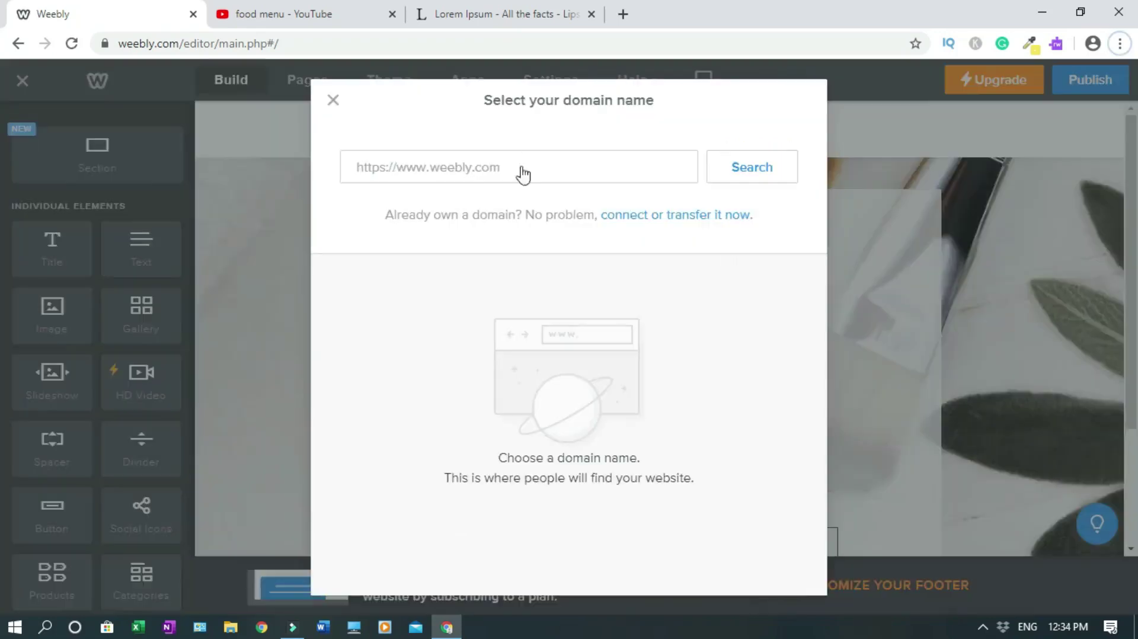
{"action": "left_click", "coordinate": [334, 101]}
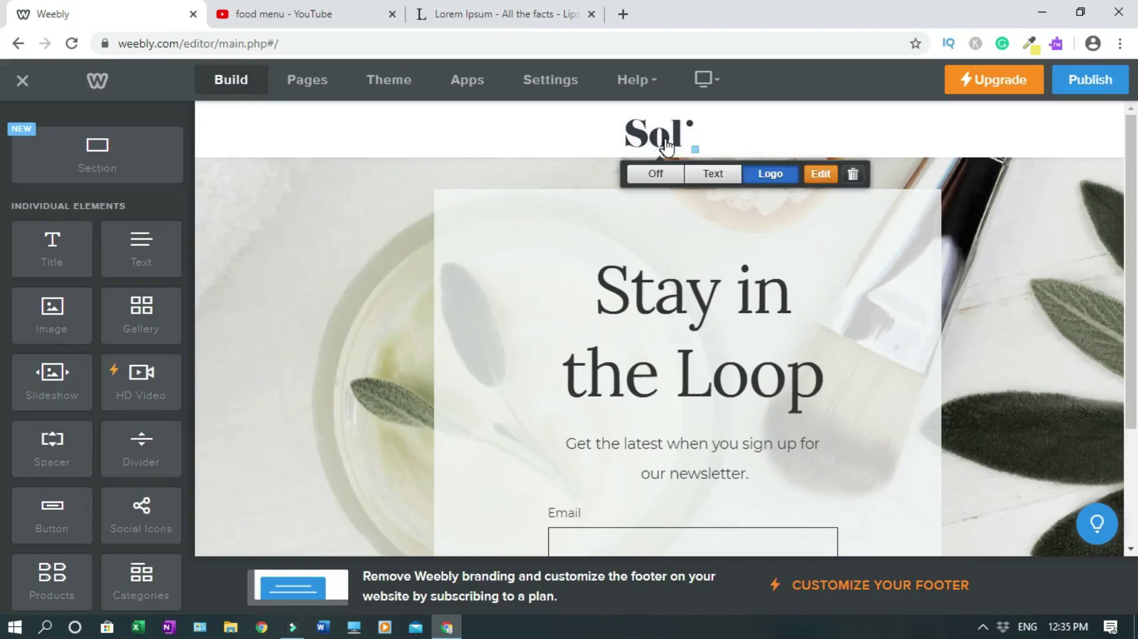
Switch the site header from logo to text and set the site title to "Classic Product"
{"action": "left_click", "coordinate": [712, 175]}
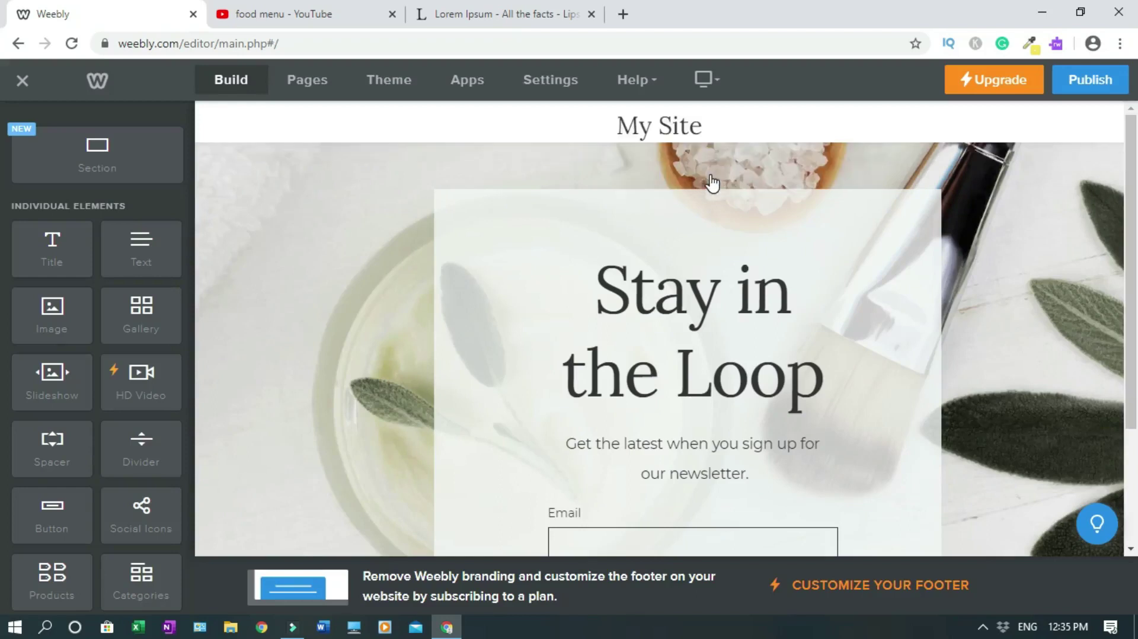
{"action": "triple_click", "coordinate": [666, 122]}
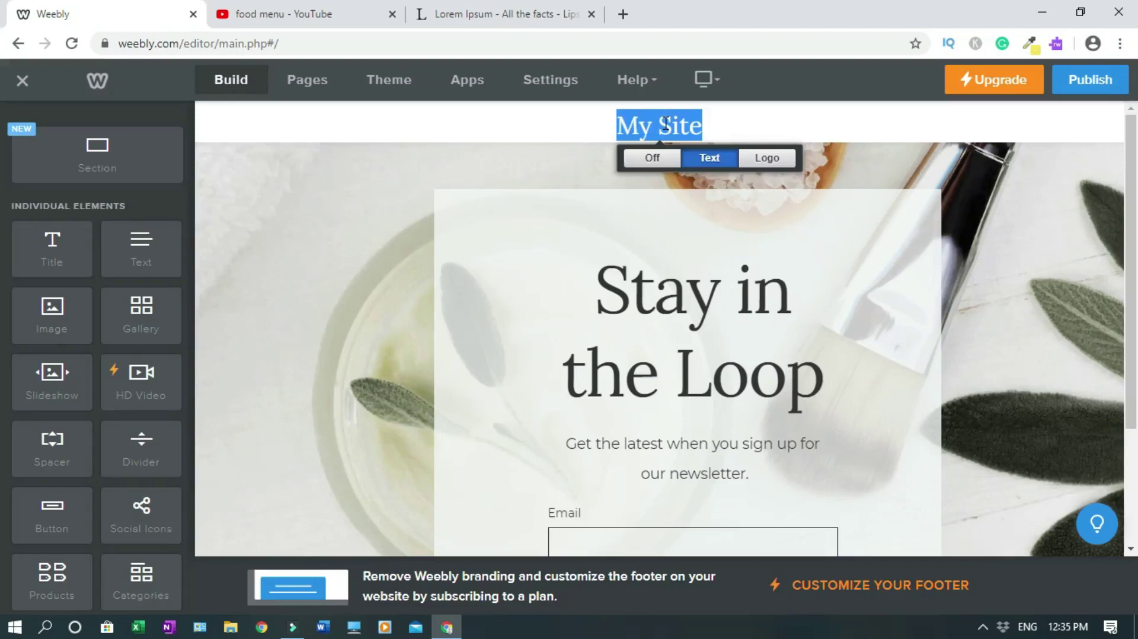
{"action": "type", "text": "Glassic Produc"}
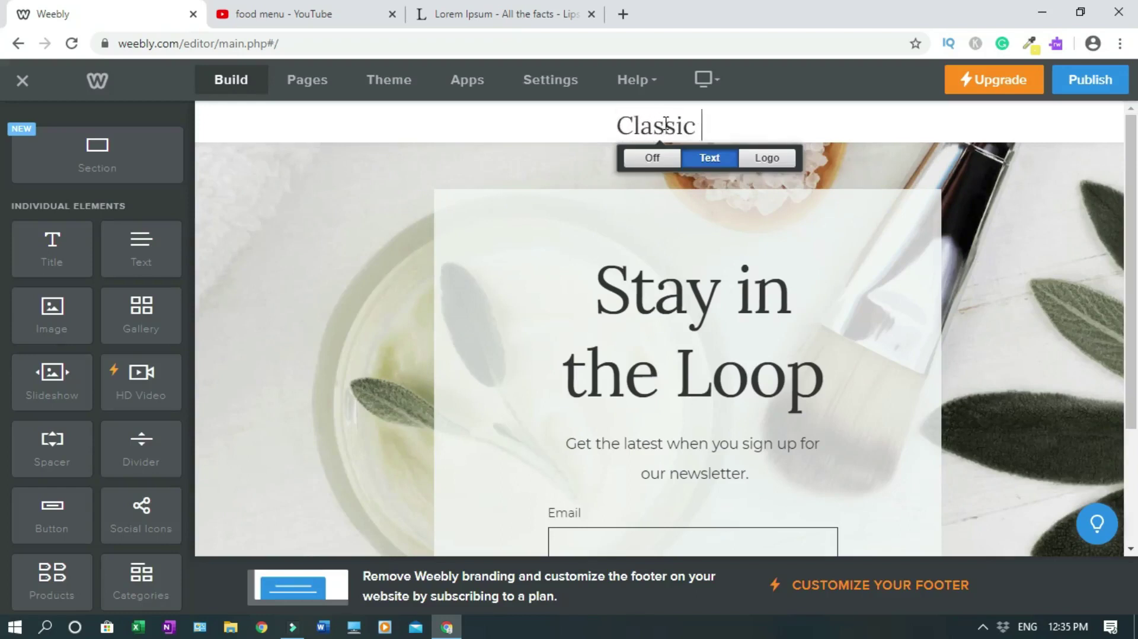
{"action": "type", "text": "t"}
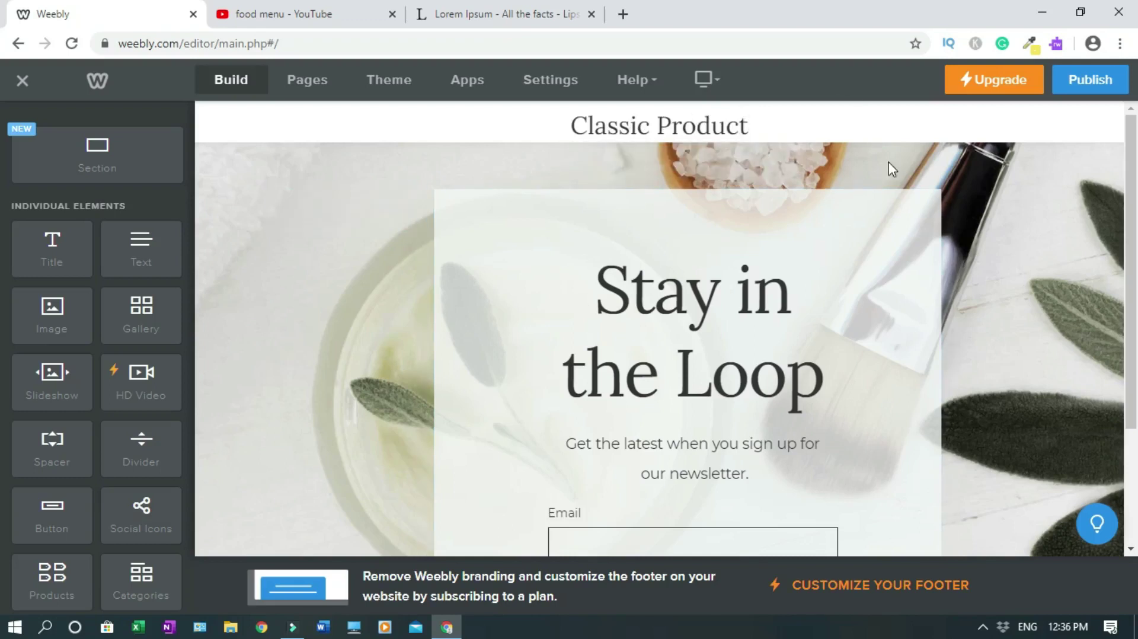
{"action": "mouse_move", "coordinate": [706, 134]}
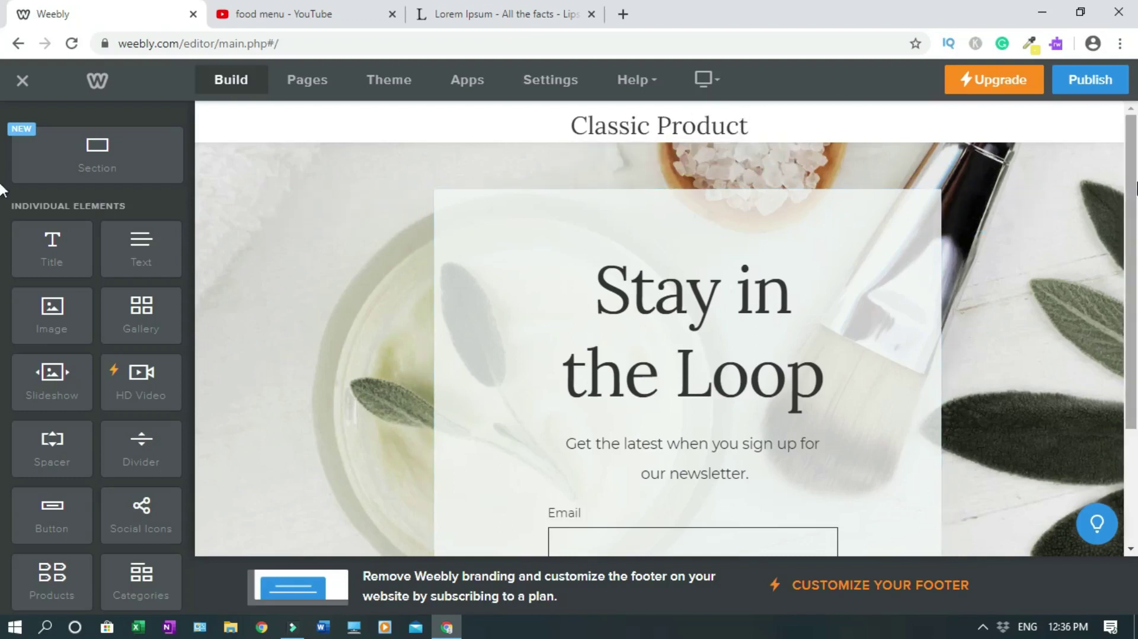
Replace the "Stay in the Loop" heading with "Pizza Blogs"
{"action": "scroll", "coordinate": [3, 277], "scroll_direction": "down", "scroll_amount": 2}
{"action": "scroll", "coordinate": [3, 297], "scroll_direction": "down", "scroll_amount": 1}
{"action": "mouse_move", "coordinate": [1084, 310]}
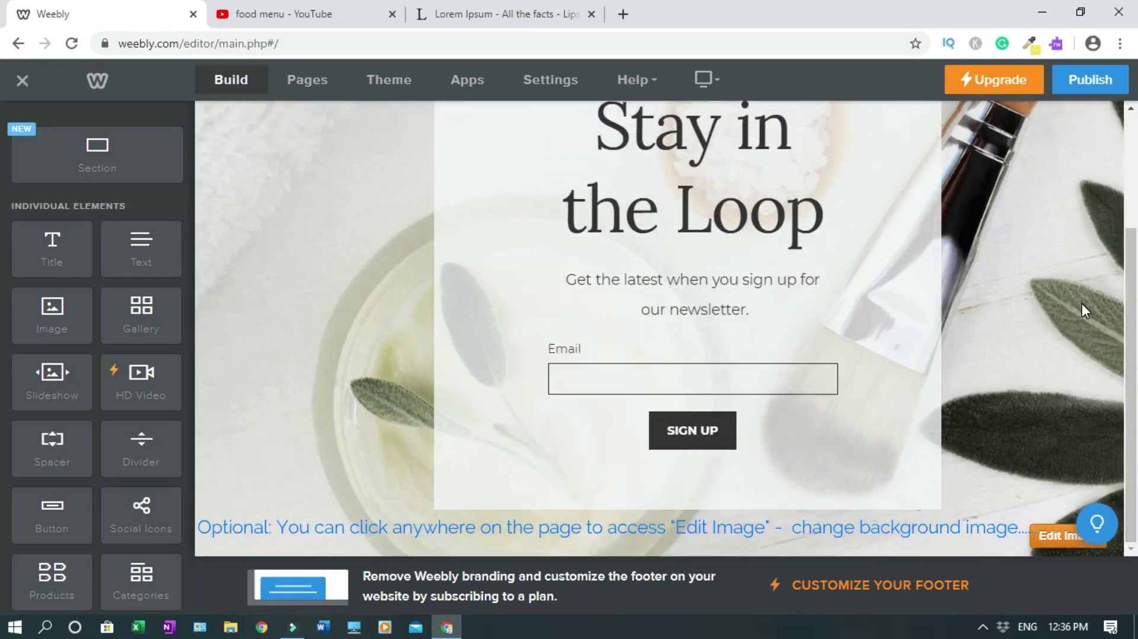
{"action": "scroll", "coordinate": [593, 291], "scroll_direction": "up", "scroll_amount": 3}
{"action": "left_click_drag", "start_coordinate": [593, 290], "coordinate": [812, 364]}
{"action": "type", "text": "Pizza"}
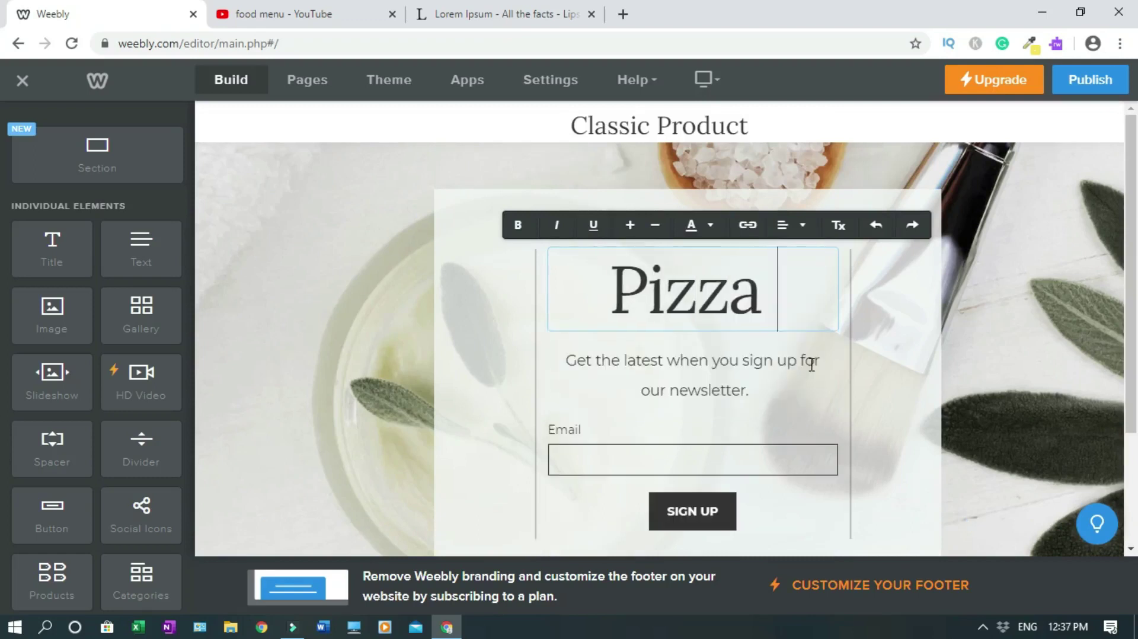
{"action": "type", "text": " Blogs"}
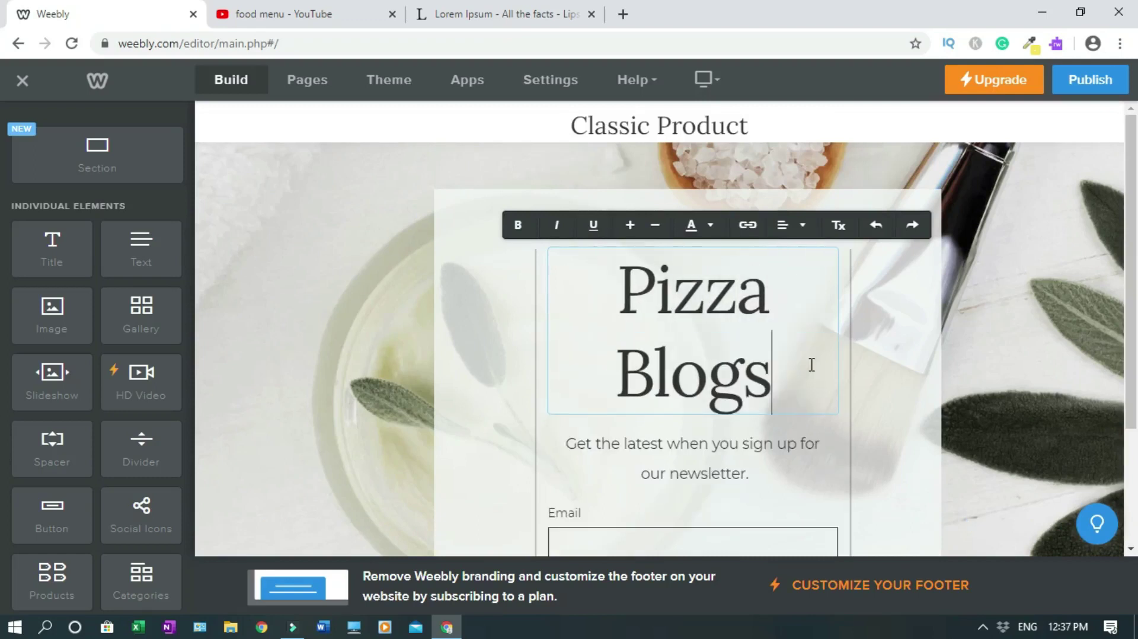
Reduce the font size of the "Pizza Blogs" heading so that it fits on one line
{"action": "left_click_drag", "start_coordinate": [810, 363], "coordinate": [685, 232]}
{"action": "left_click", "coordinate": [632, 227]}
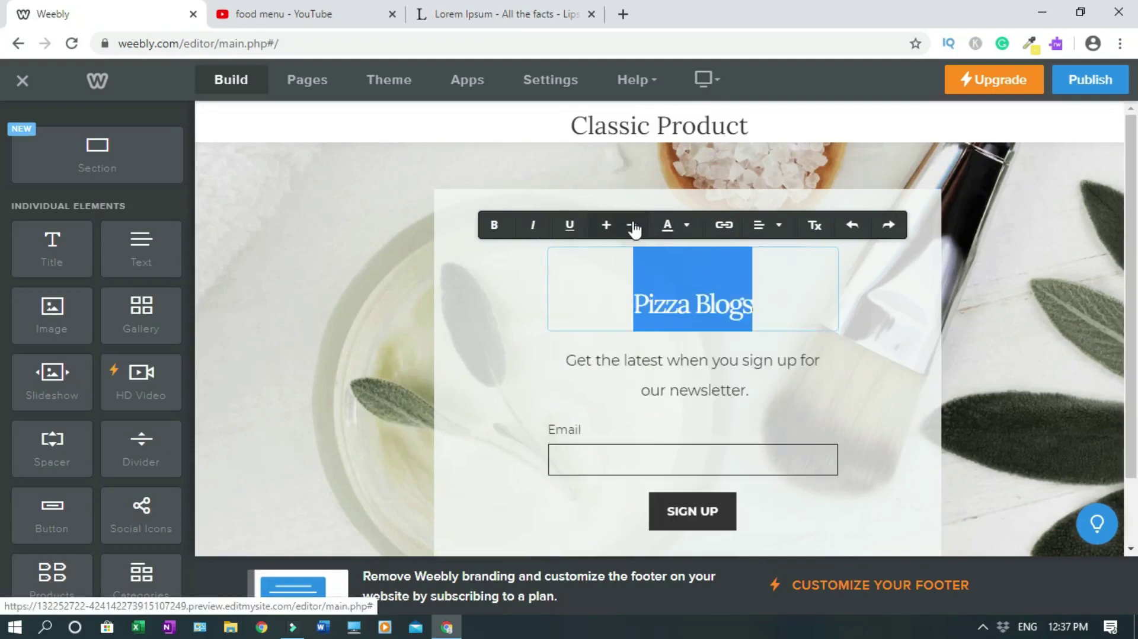
{"action": "left_click", "coordinate": [605, 230]}
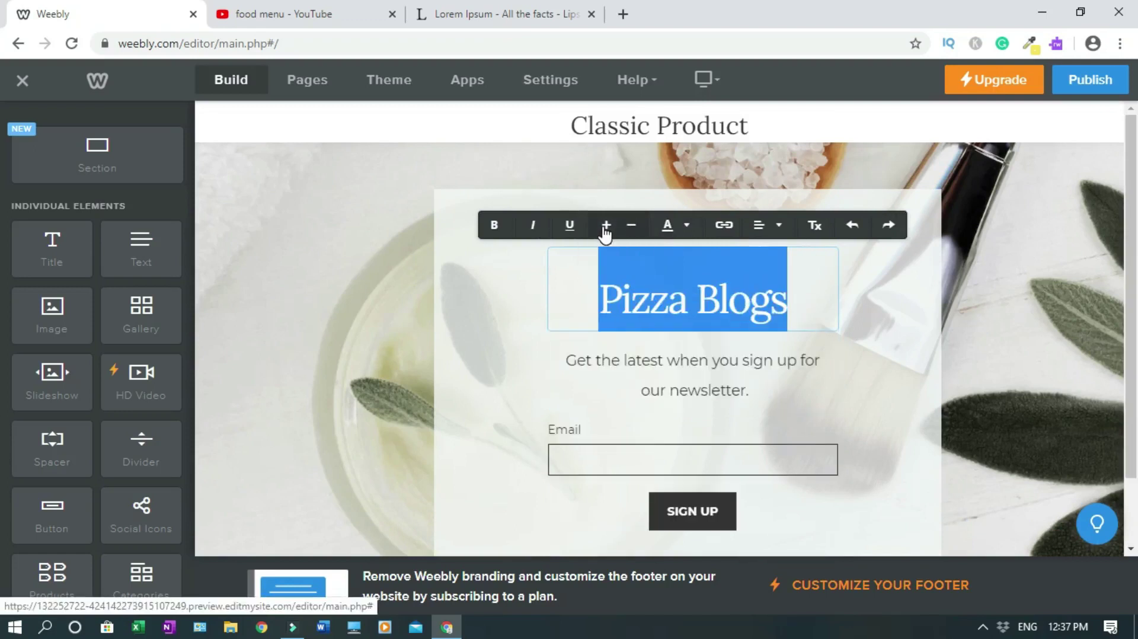
Replace the newsletter sign-up text below the heading with "Get the Pizza Book"
{"action": "left_click", "coordinate": [700, 357]}
{"action": "triple_click", "coordinate": [701, 345]}
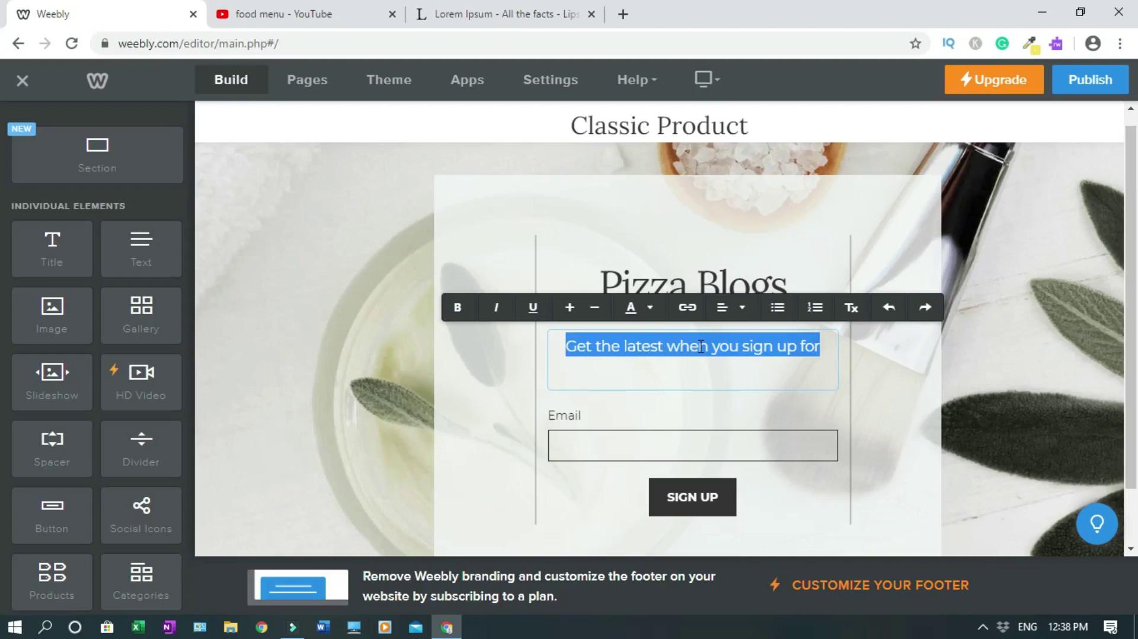
{"action": "type", "text": "Get the "}
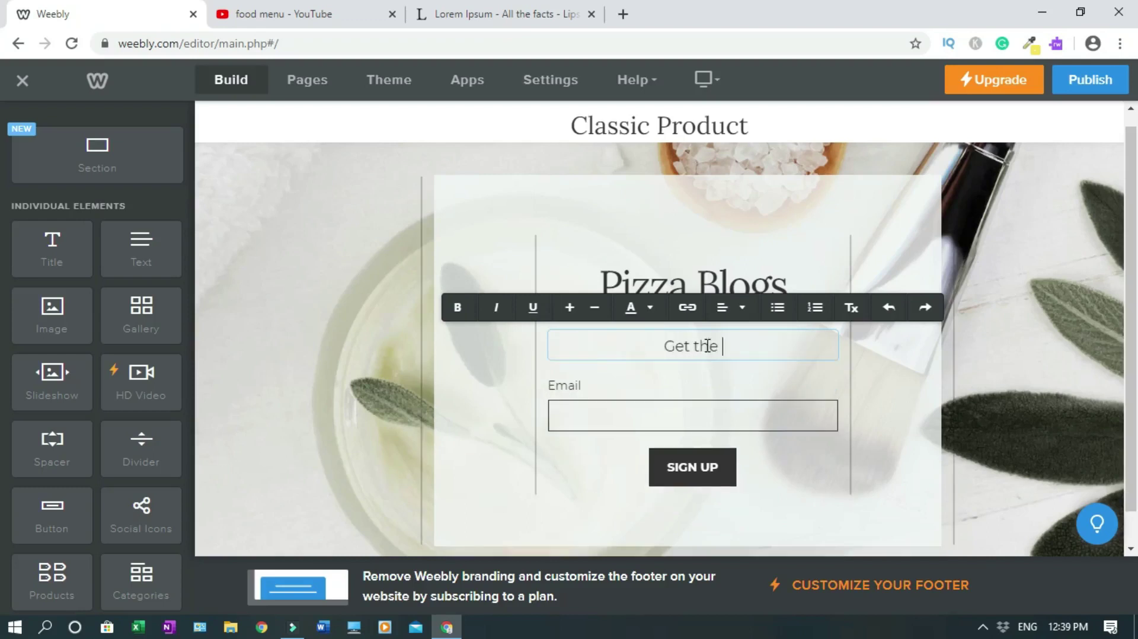
{"action": "type", "text": "Pizza Book"}
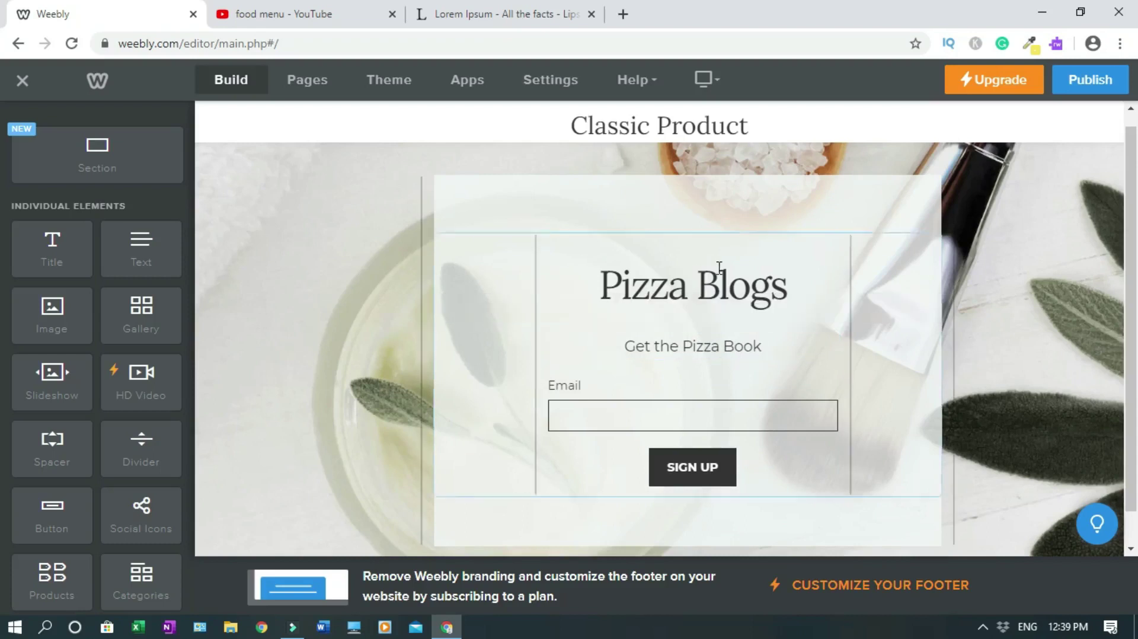
Change the "Pizza Blogs" heading to "Great Pizza Secrets" and reduce its font size so that it fits on one line
{"action": "triple_click", "coordinate": [713, 284]}
{"action": "type", "text": "Gre"}
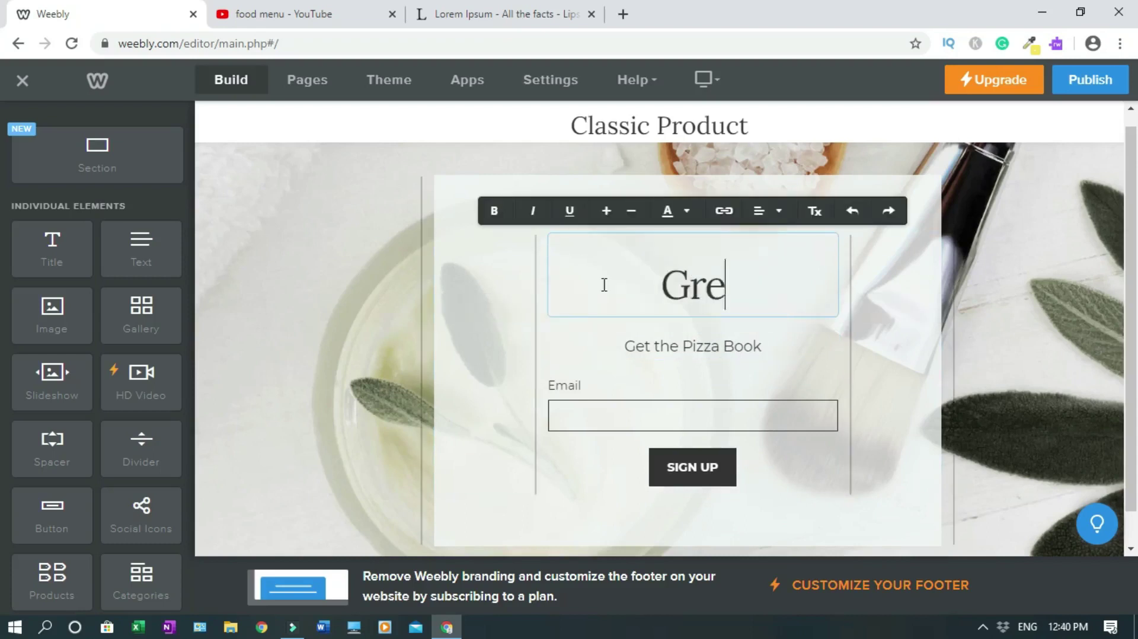
{"action": "type", "text": "at Pizza Secrets"}
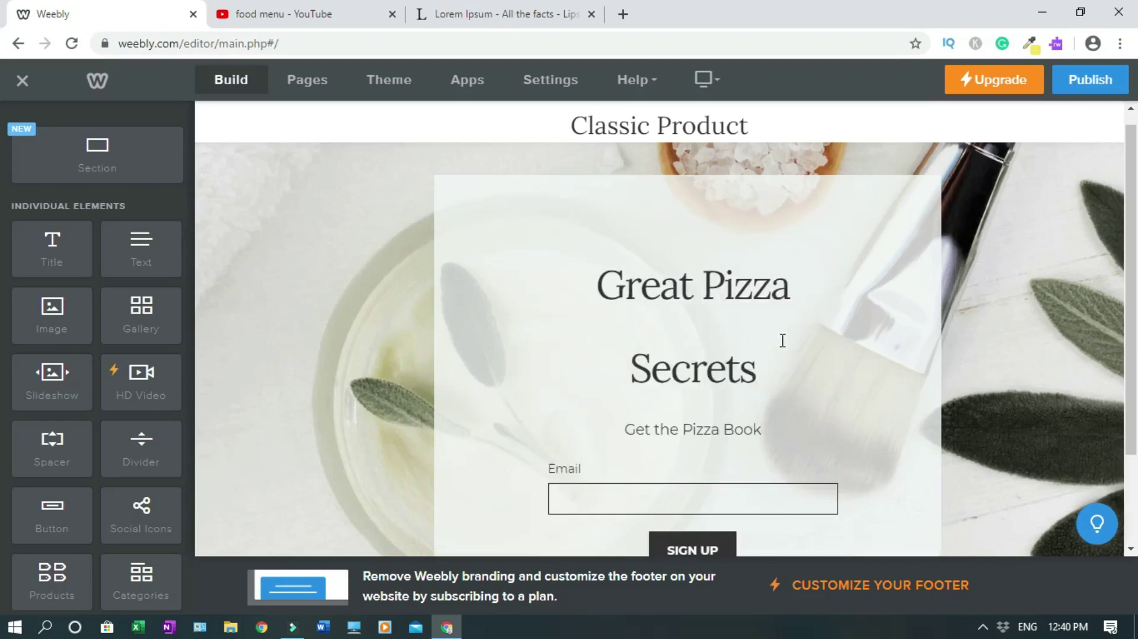
{"action": "triple_click", "coordinate": [691, 294]}
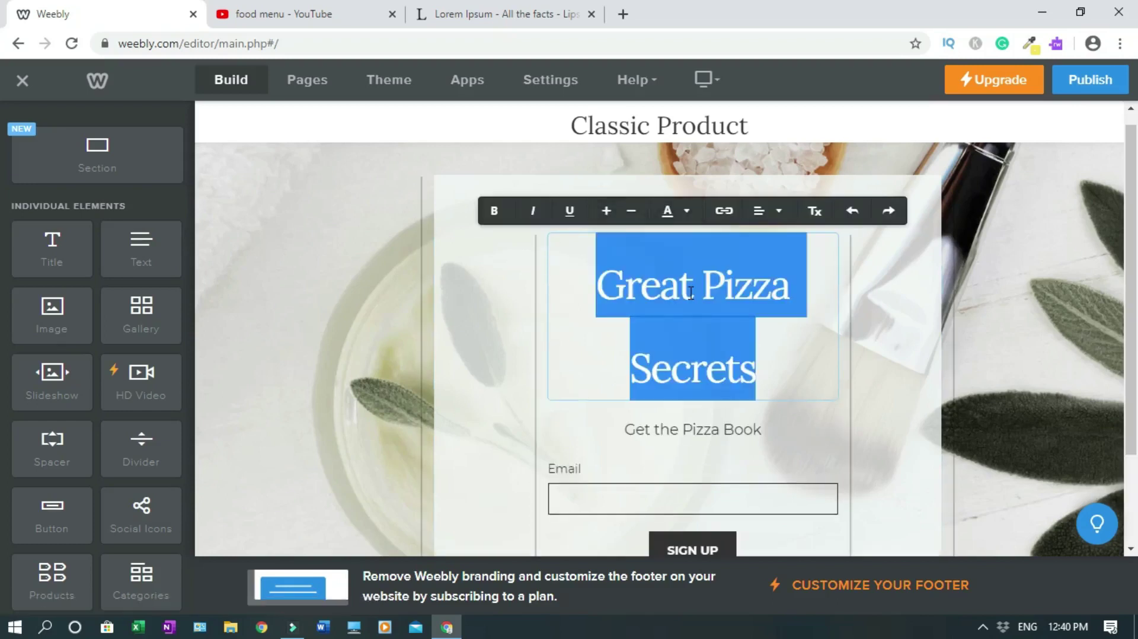
{"action": "left_click", "coordinate": [633, 217]}
{"action": "left_click", "coordinate": [759, 299]}
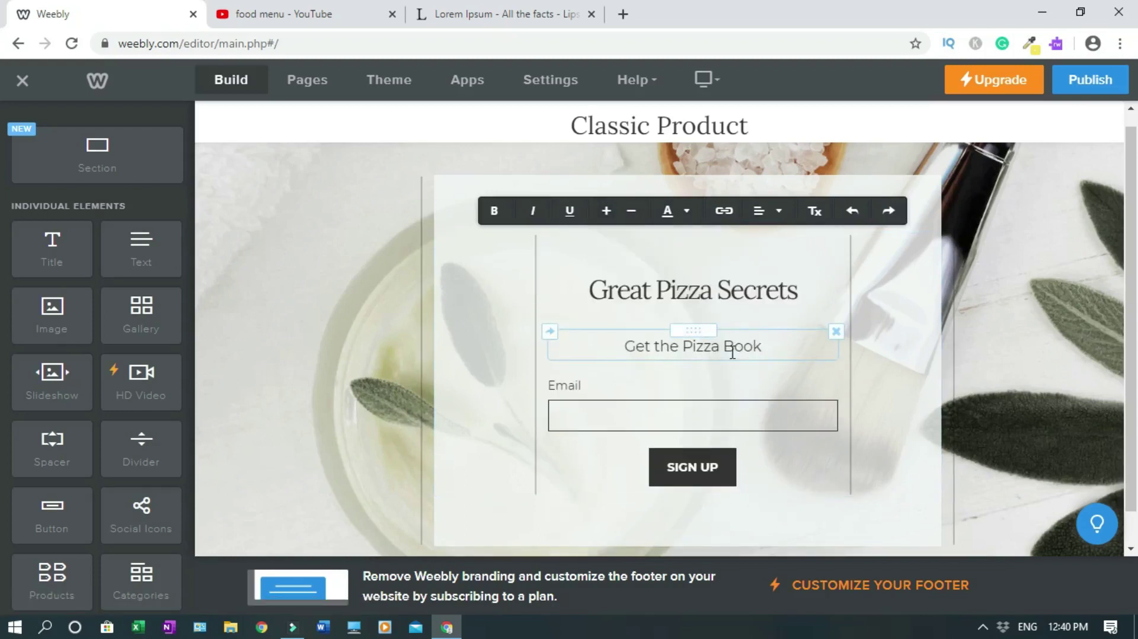
Open the sign-up form for editing and set its form name to "Pizza Secrets Book" in the form options
{"action": "left_click", "coordinate": [733, 411]}
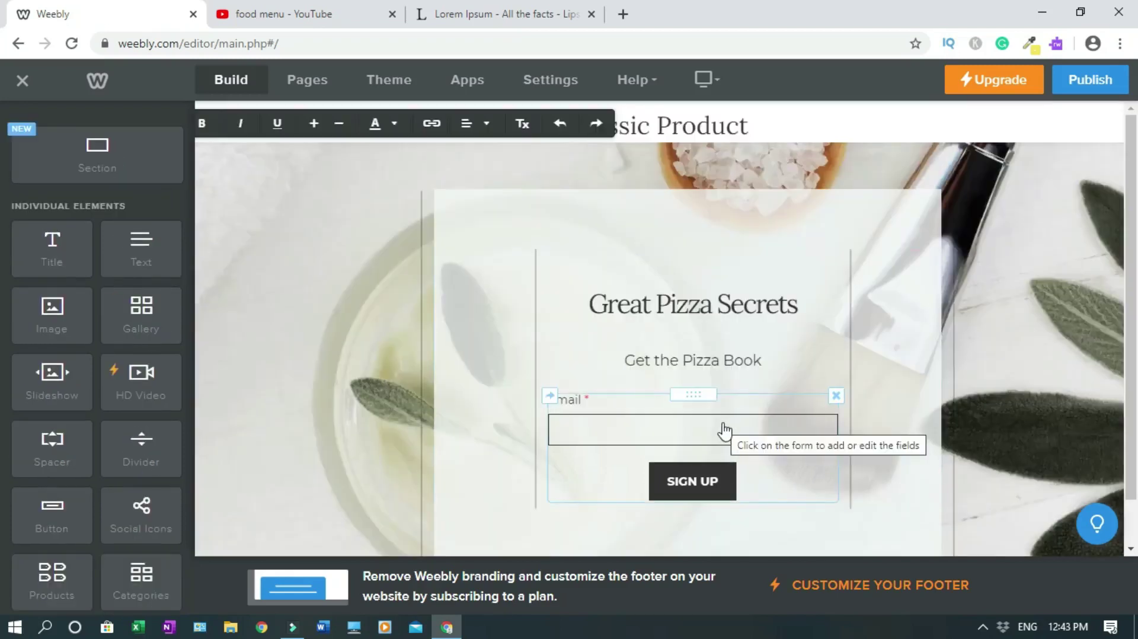
{"action": "left_click", "coordinate": [726, 424]}
{"action": "left_click", "coordinate": [725, 425]}
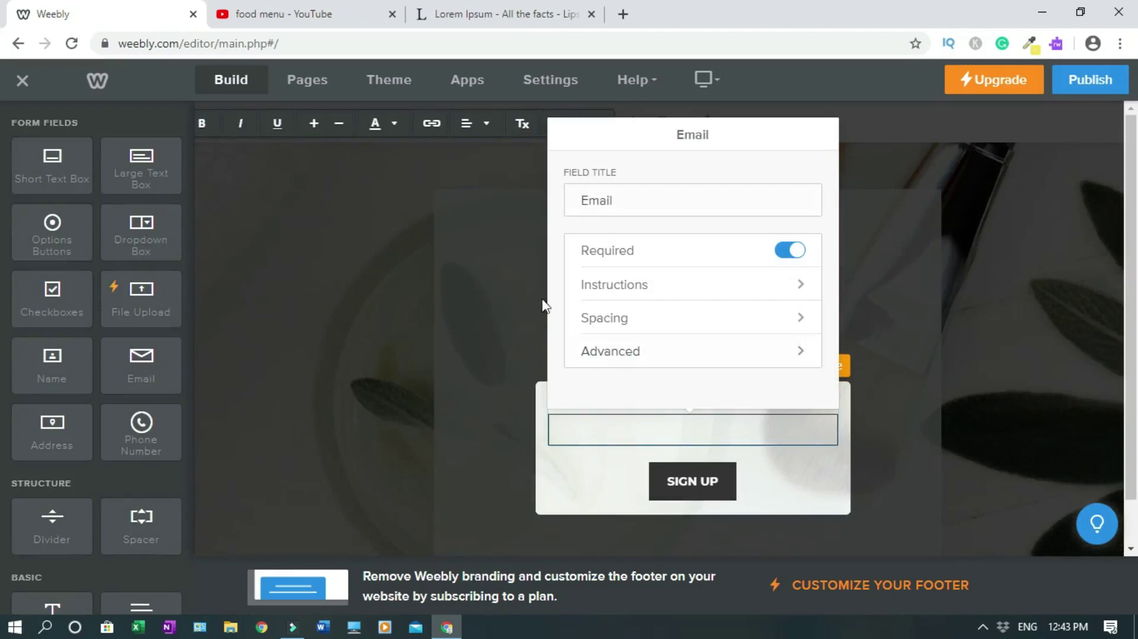
{"action": "left_click", "coordinate": [539, 294]}
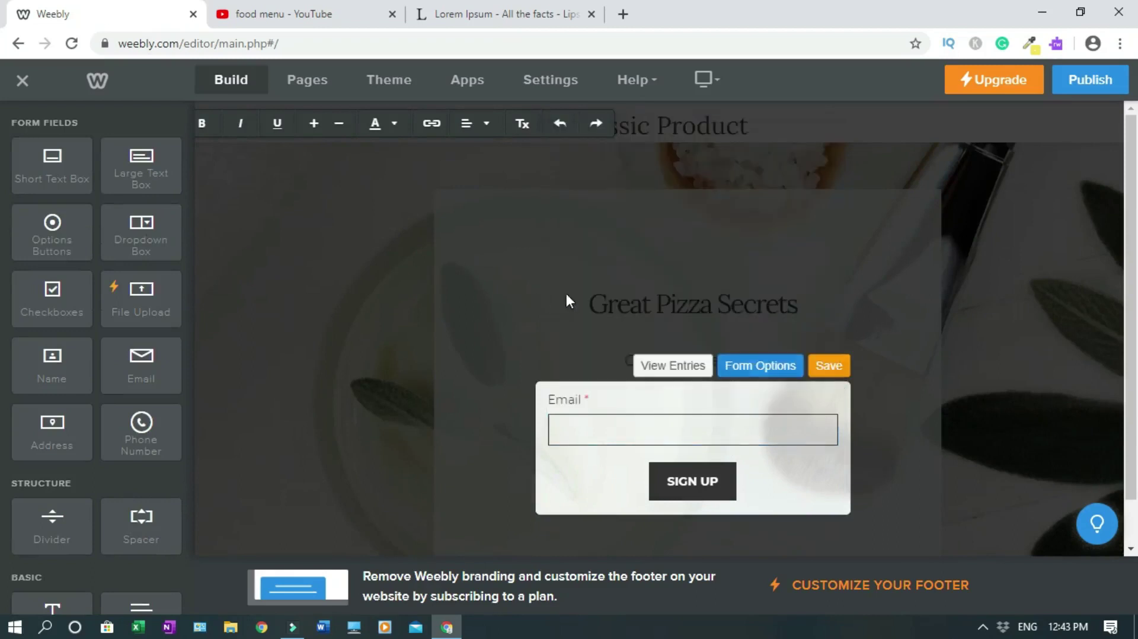
{"action": "left_click", "coordinate": [761, 367]}
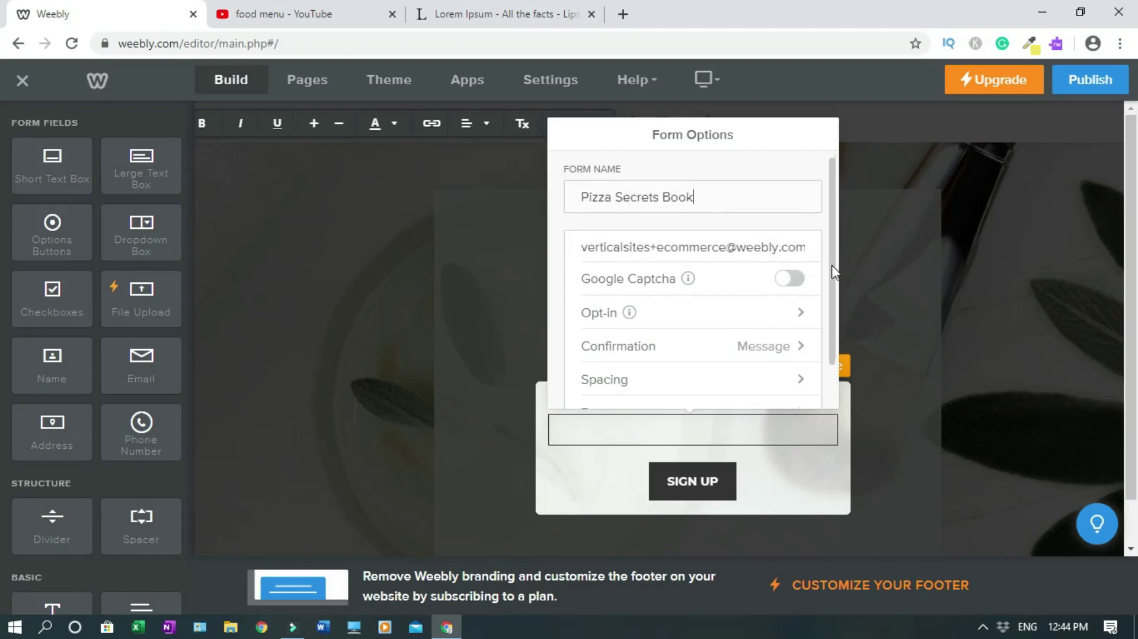
Add a required opt-in checkbox for marketing and promotional materials to the sign-up form
{"action": "left_click", "coordinate": [799, 316]}
{"action": "left_click", "coordinate": [802, 260]}
{"action": "left_click", "coordinate": [795, 288]}
{"action": "left_click", "coordinate": [568, 135]}
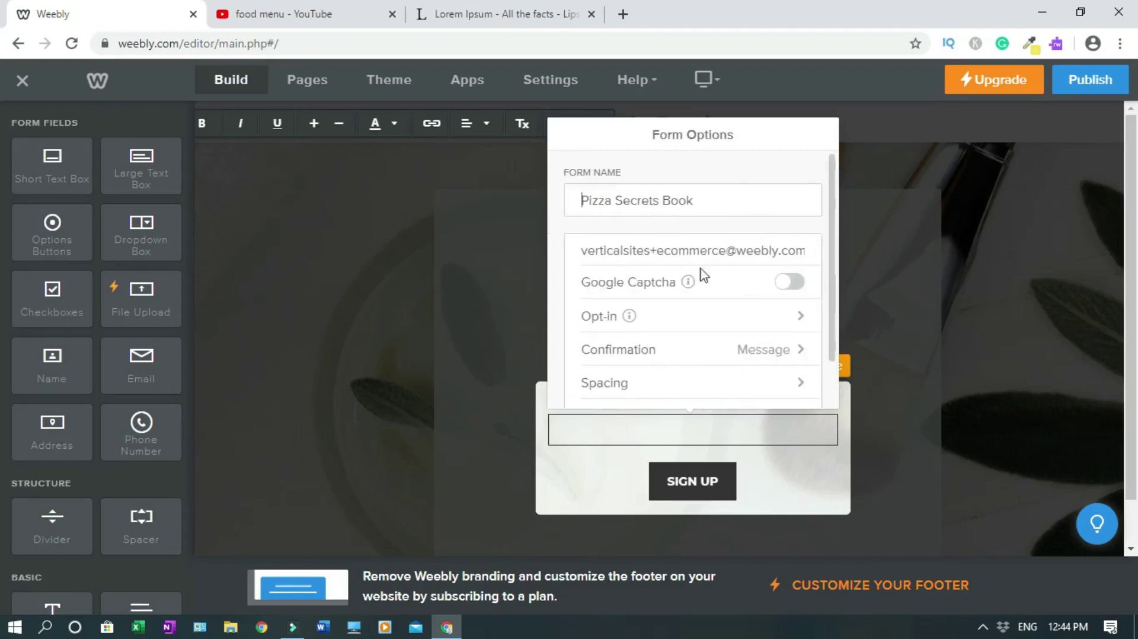
Examine the form's confirmation settings, covering the message text and the website URL option for a confirmation link
{"action": "left_click", "coordinate": [802, 351]}
{"action": "left_click", "coordinate": [635, 205]}
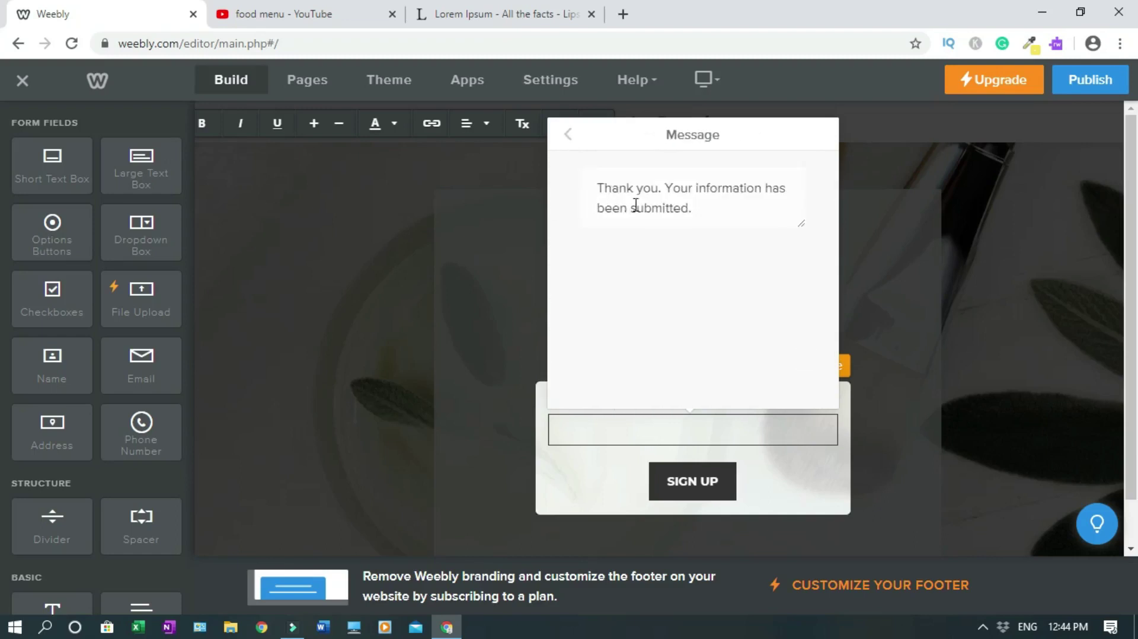
{"action": "left_click", "coordinate": [568, 135]}
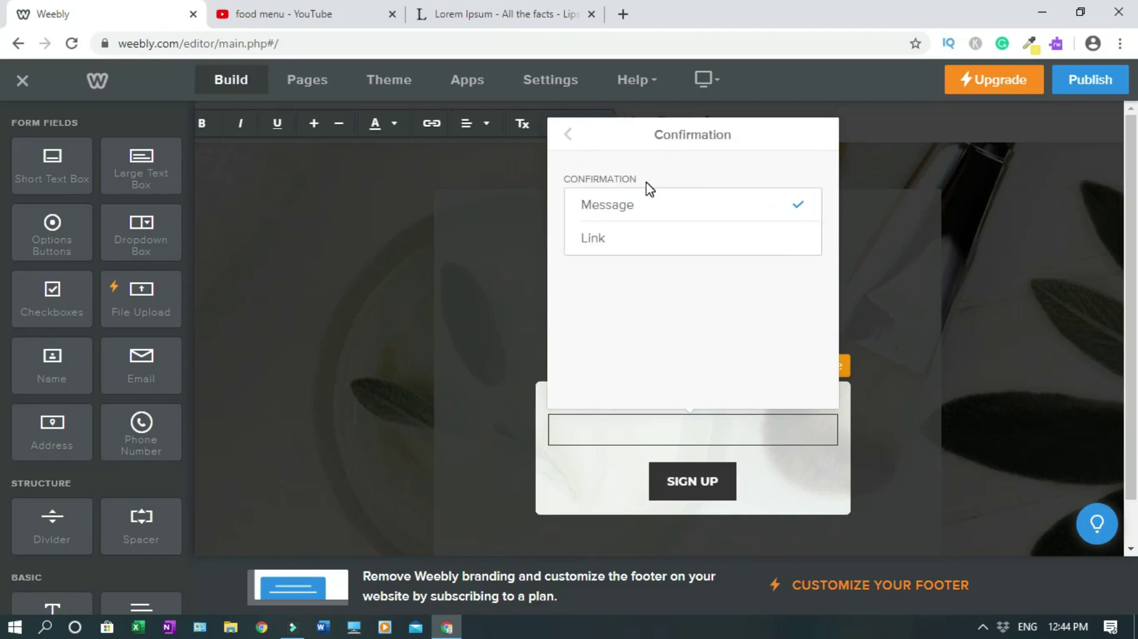
{"action": "left_click", "coordinate": [615, 245]}
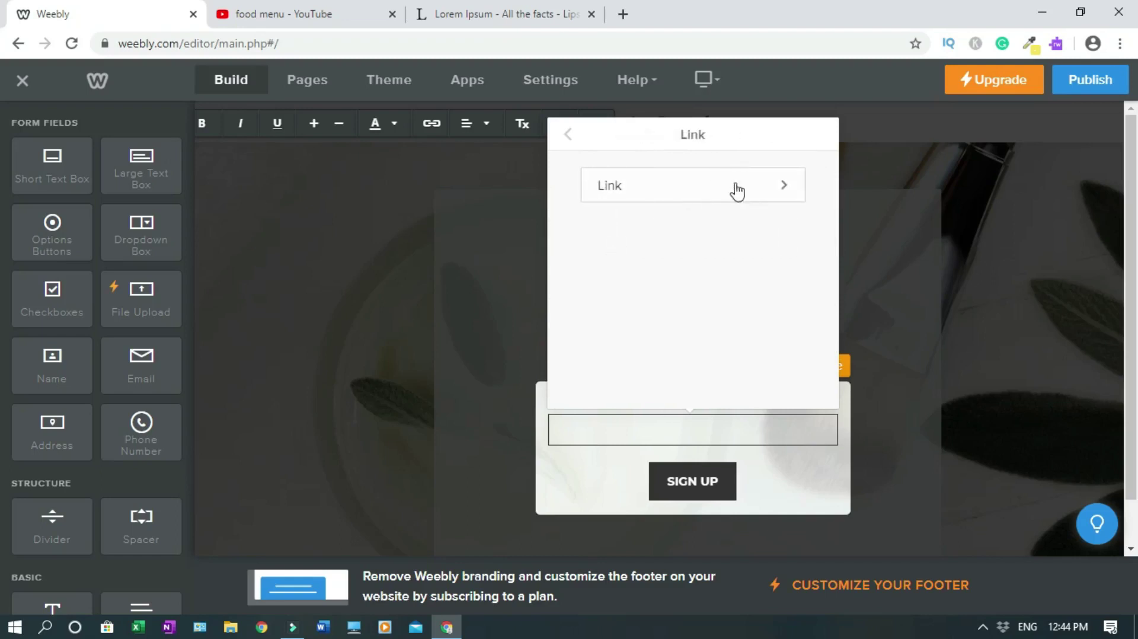
{"action": "left_click", "coordinate": [778, 191]}
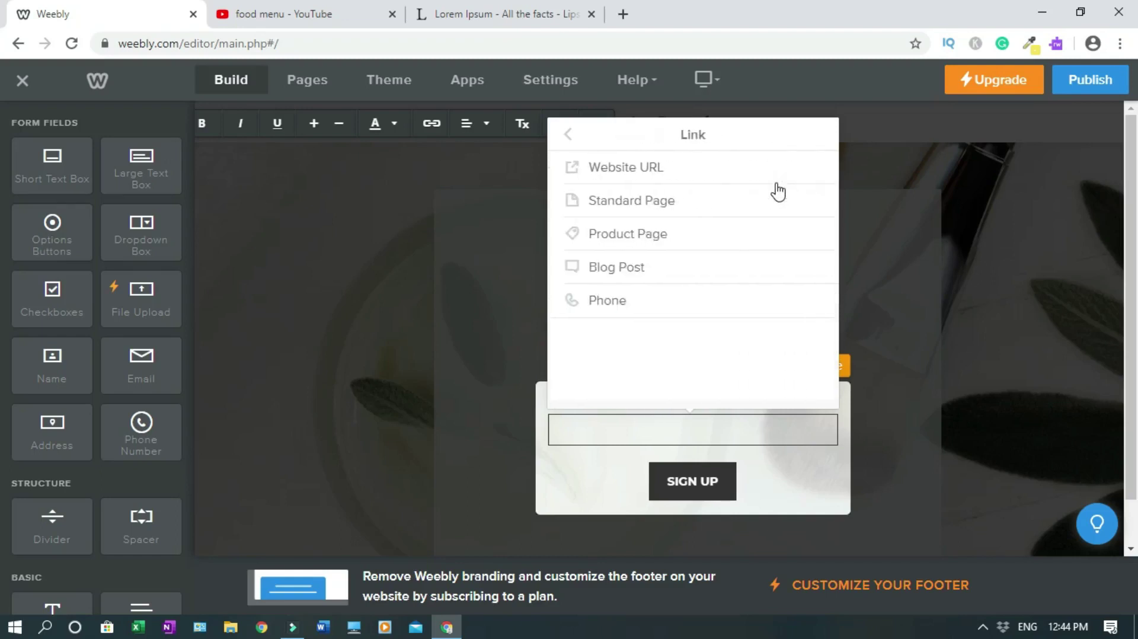
{"action": "left_click", "coordinate": [746, 173]}
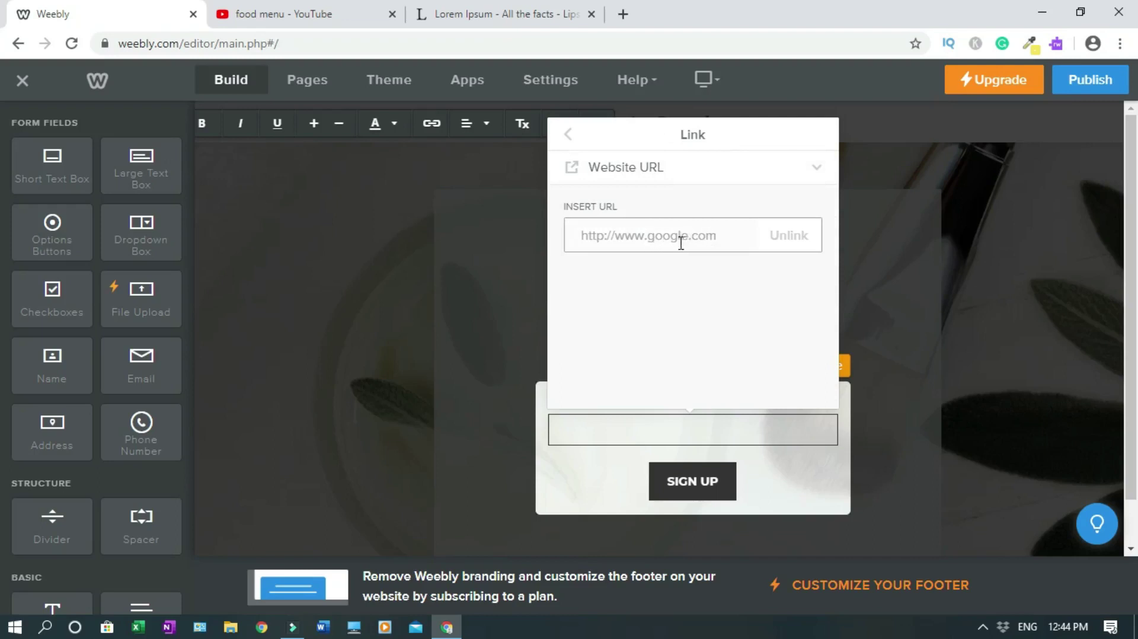
{"action": "left_click", "coordinate": [570, 138]}
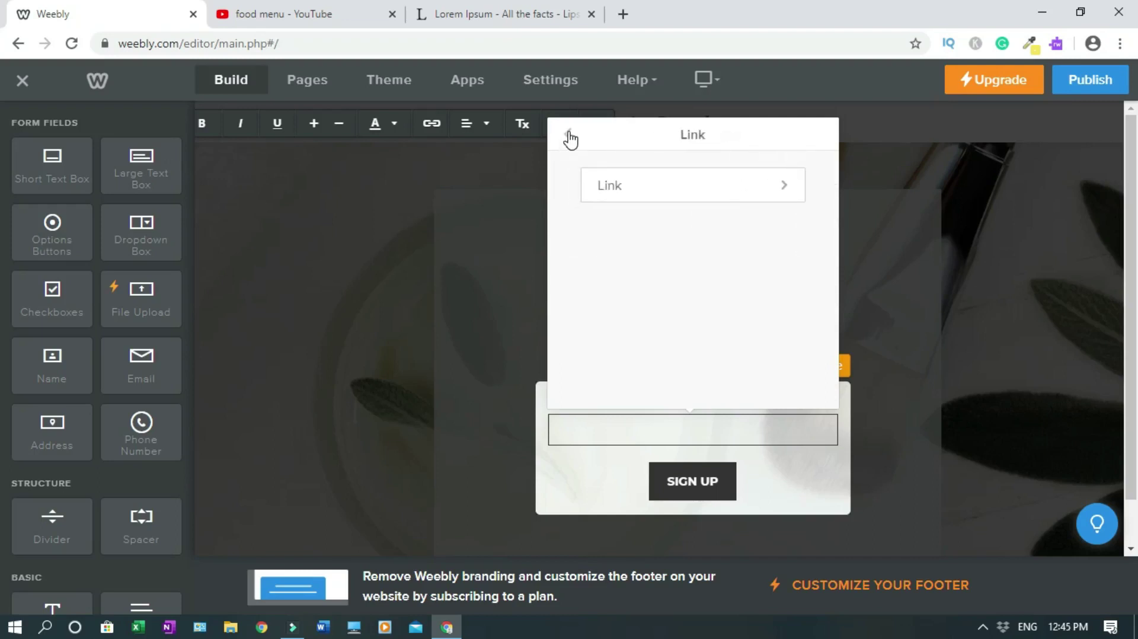
{"action": "left_click", "coordinate": [570, 138]}
{"action": "left_click", "coordinate": [570, 137]}
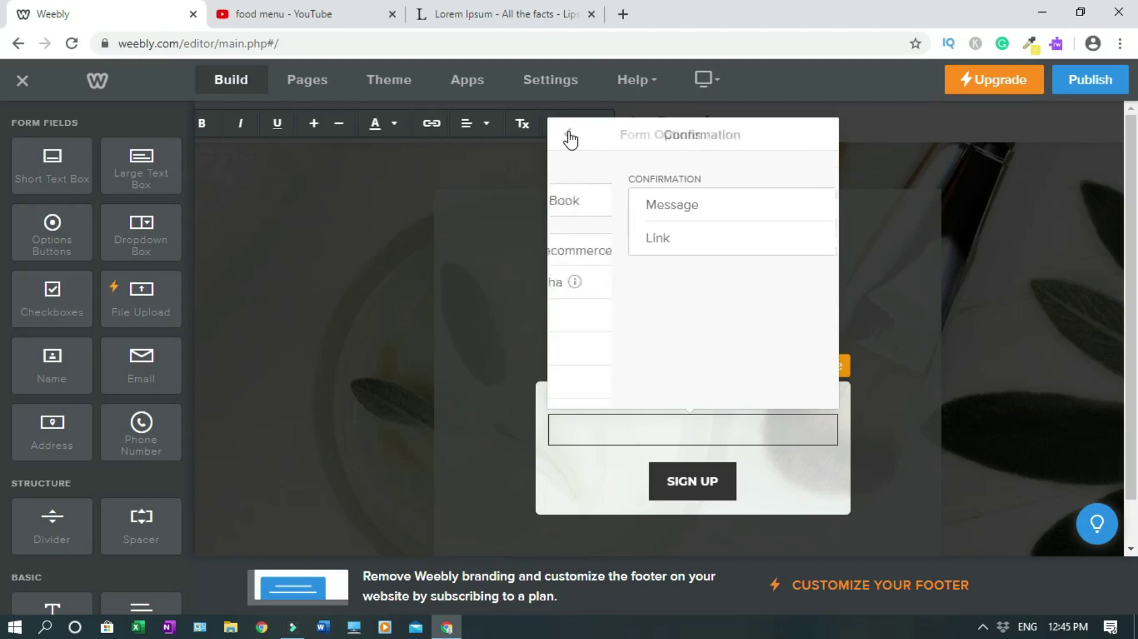
Set the sign-up form's button text to "Send Me the Book"
{"action": "scroll", "coordinate": [824, 356], "scroll_direction": "down", "scroll_amount": 1}
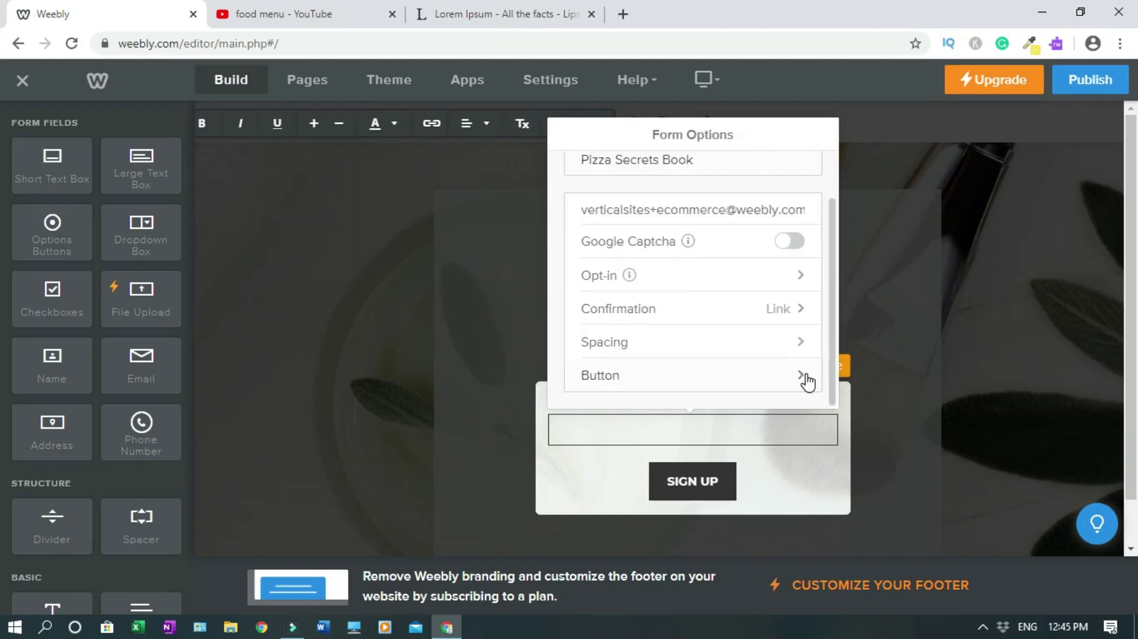
{"action": "left_click", "coordinate": [804, 378]}
{"action": "left_click_drag", "start_coordinate": [581, 288], "coordinate": [605, 285]}
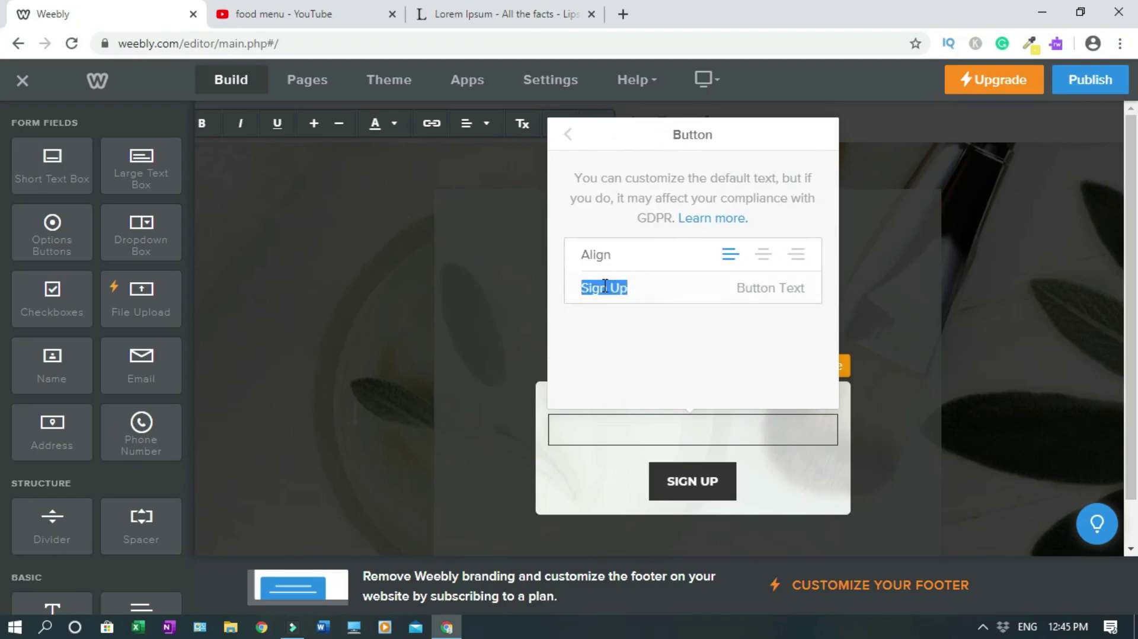
{"action": "type", "text": "S"}
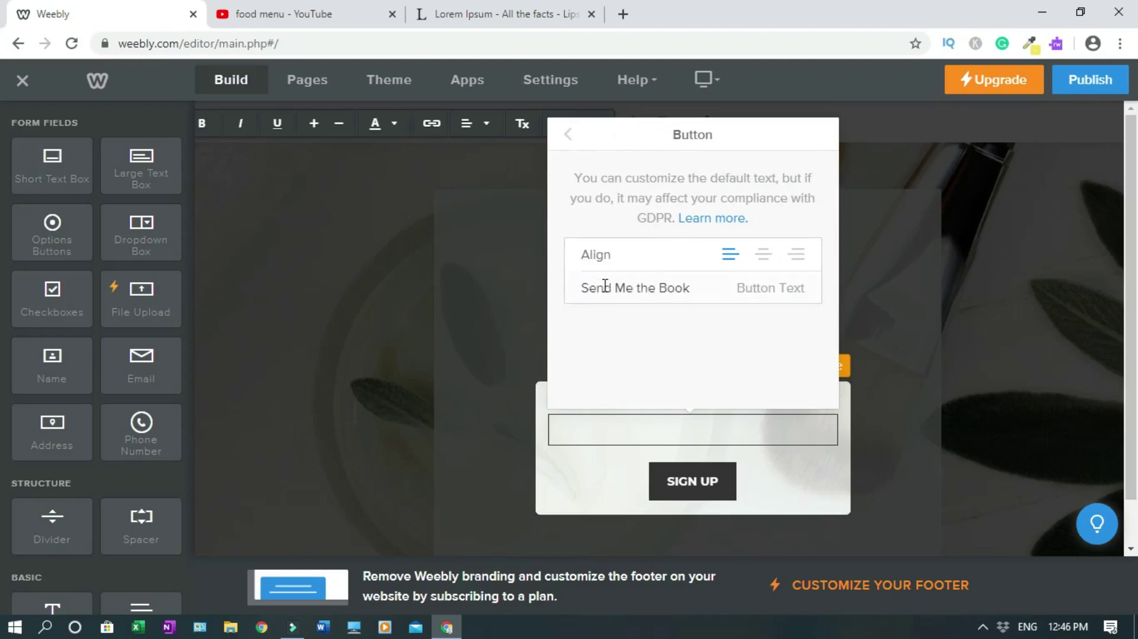
{"action": "type", "text": "end Me the Book"}
{"action": "left_click", "coordinate": [513, 322]}
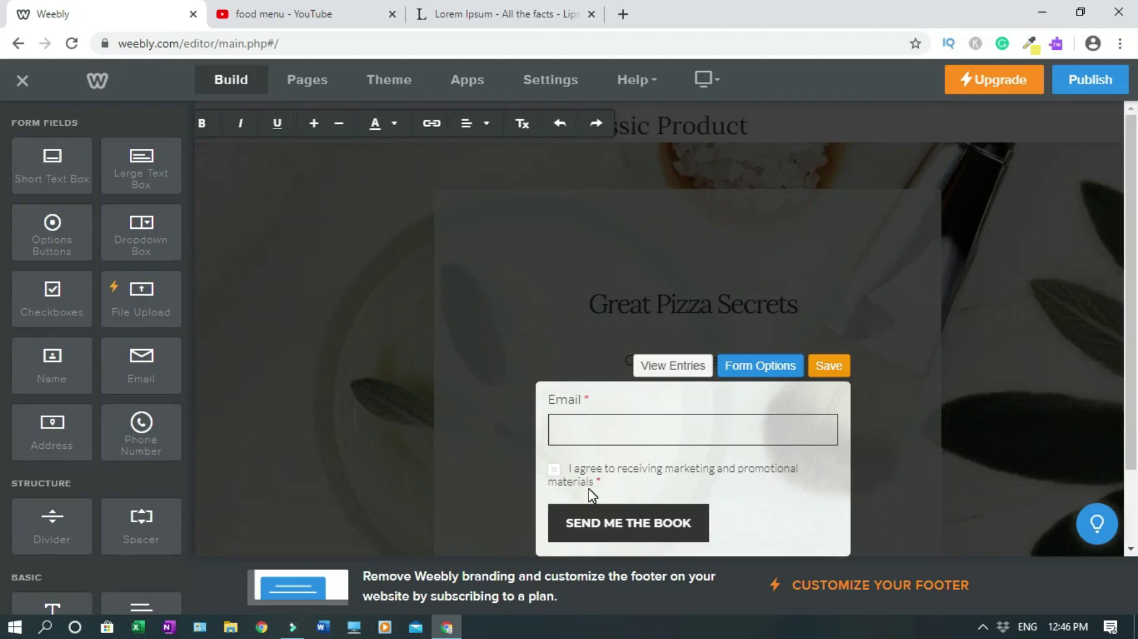
Center-align the form's "Send Me the Book" button and save the form
{"action": "left_click", "coordinate": [756, 372]}
{"action": "scroll", "coordinate": [800, 385], "scroll_direction": "down", "scroll_amount": 1}
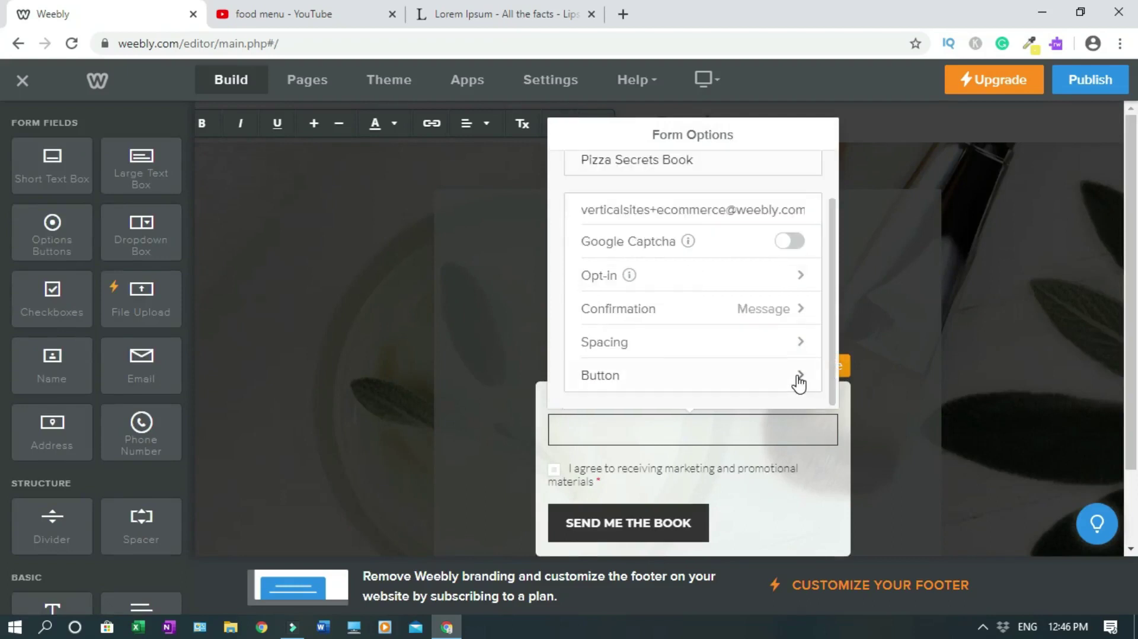
{"action": "left_click", "coordinate": [799, 379]}
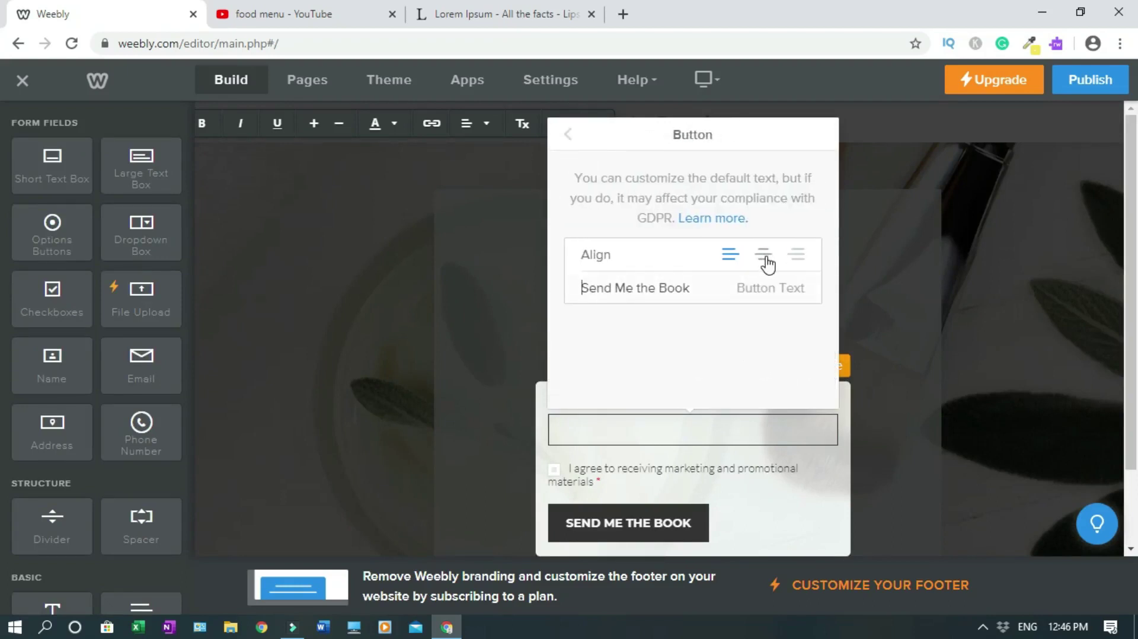
{"action": "left_click", "coordinate": [520, 229]}
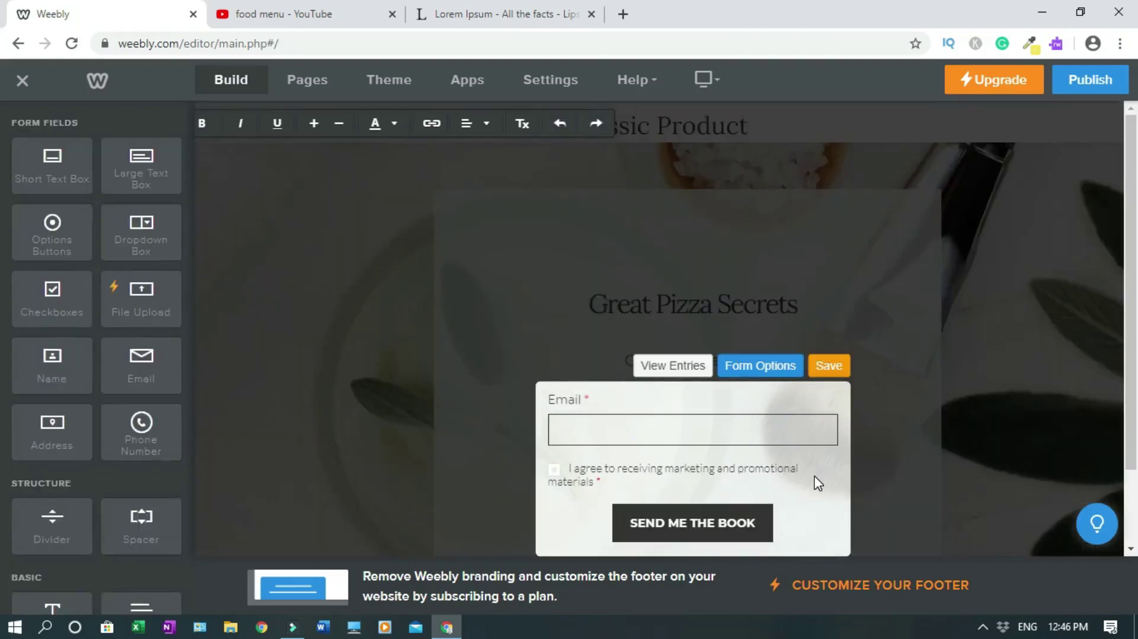
{"action": "left_click", "coordinate": [829, 366]}
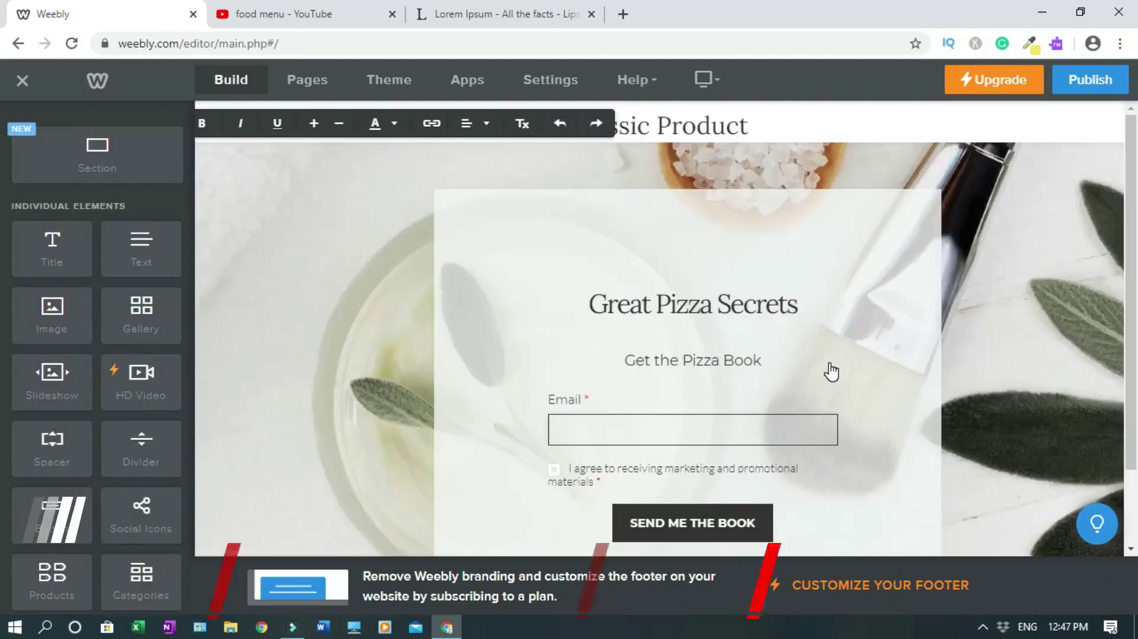